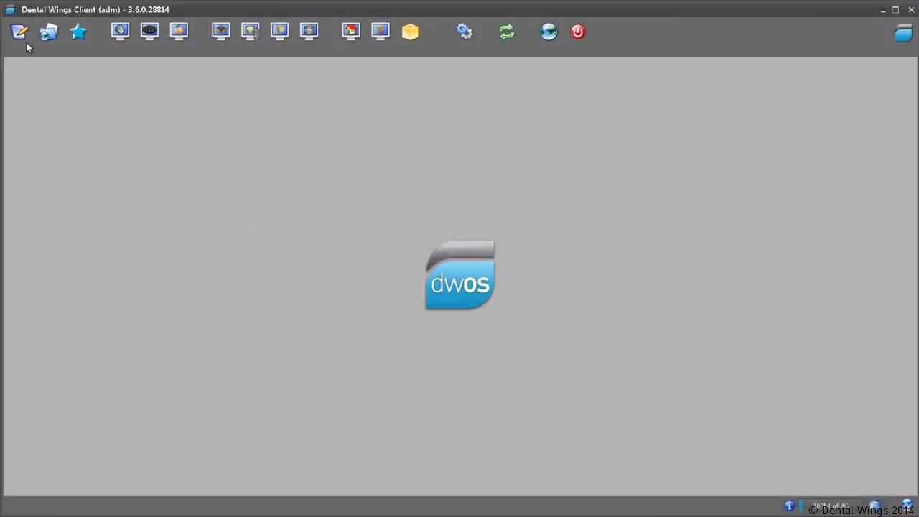
Step: Create a new DWOS order and enter the patient's full name
{"action": "left_click", "coordinate": [21, 33]}
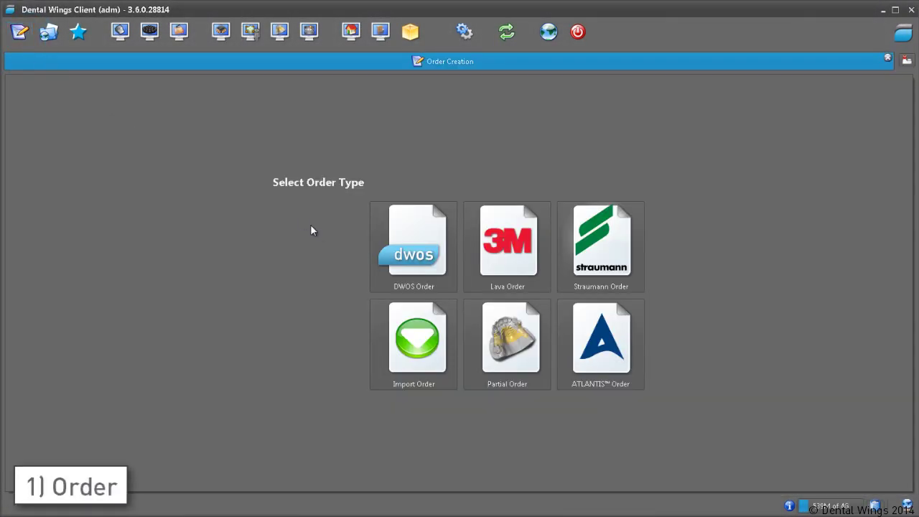
{"action": "left_click", "coordinate": [413, 244]}
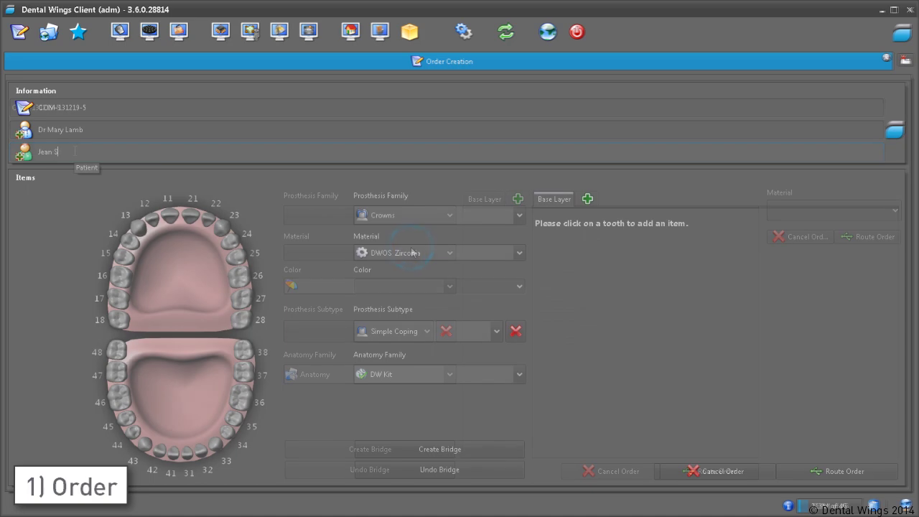
{"action": "type", "text": "i"}
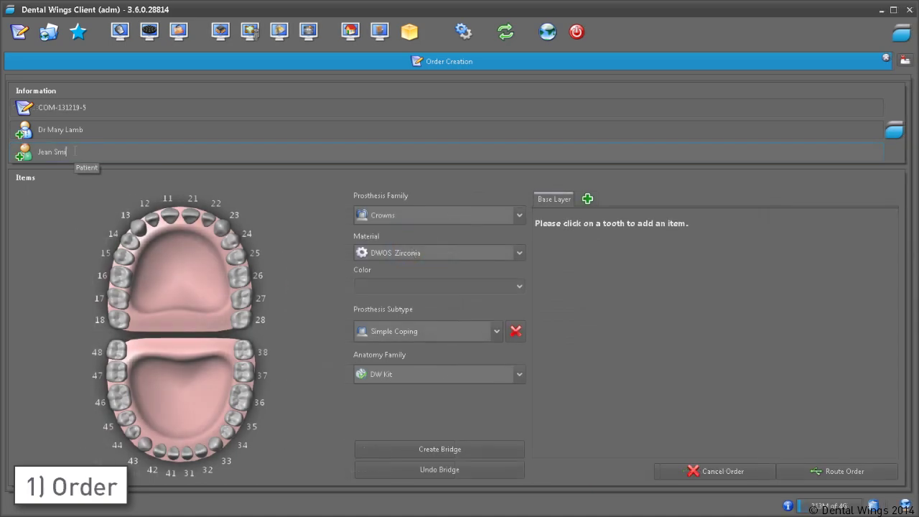
{"action": "type", "text": "th"}
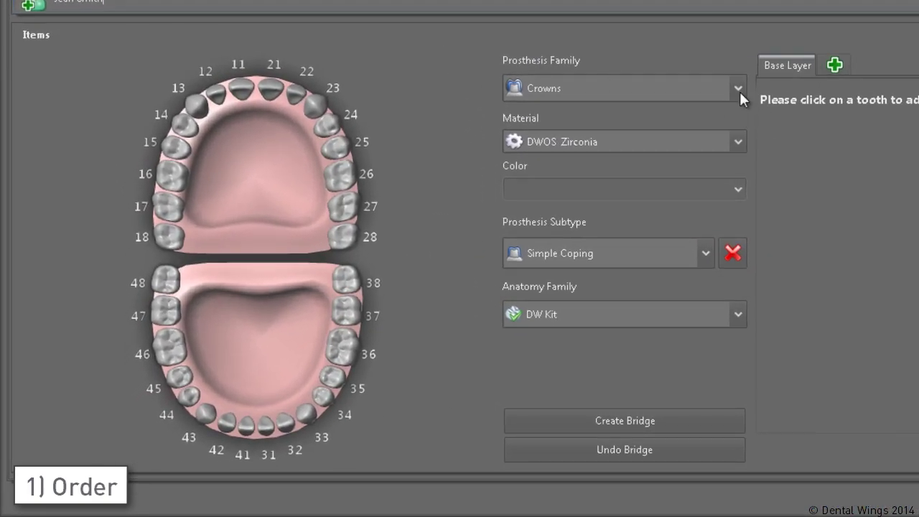
Step: Set the order's prosthesis family to Abutments and the material to DWOS Zirconia
{"action": "left_click", "coordinate": [740, 90]}
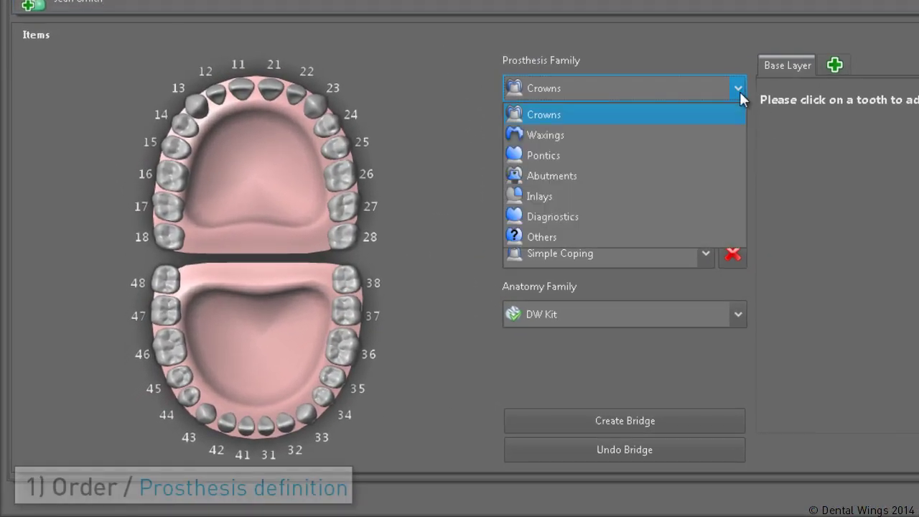
{"action": "left_click", "coordinate": [713, 171]}
{"action": "left_click", "coordinate": [716, 140]}
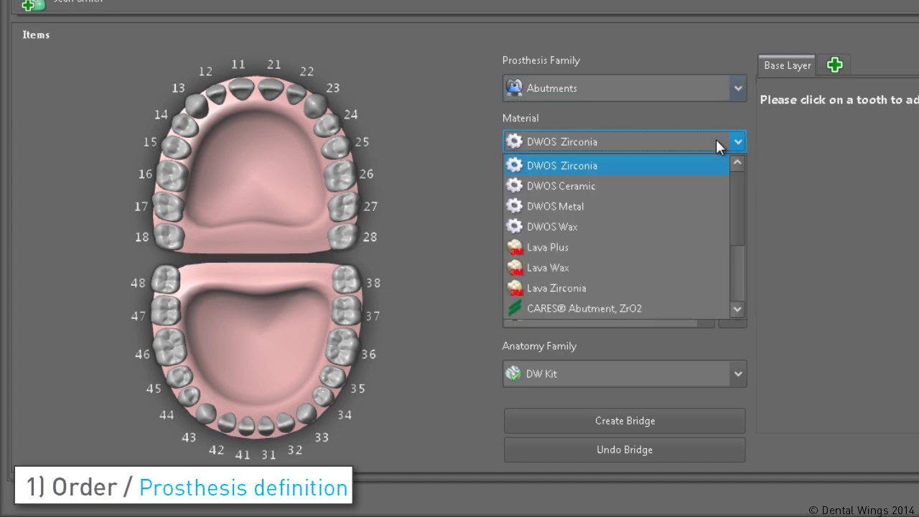
{"action": "left_click", "coordinate": [714, 166]}
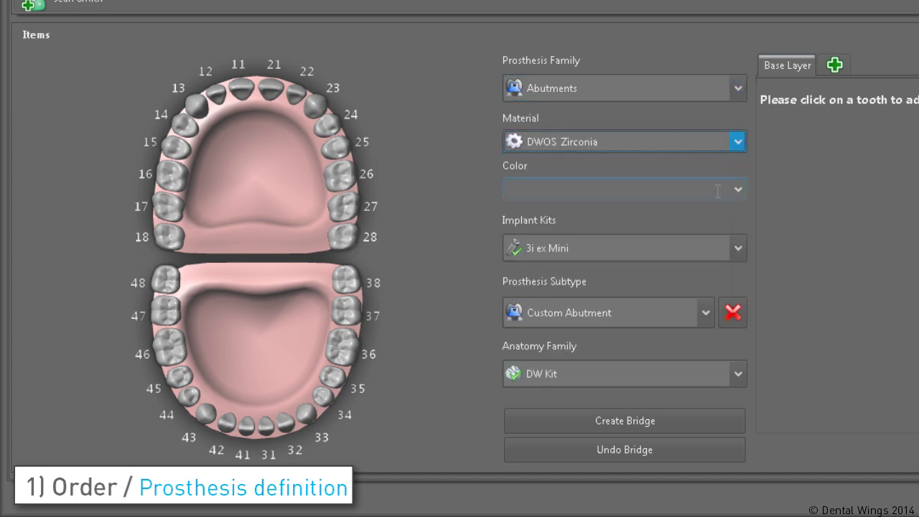
Step: Add a Custom Abutment With Waxing to tooth 42, keeping the 3i ex Mini implant kit
{"action": "left_click", "coordinate": [738, 248]}
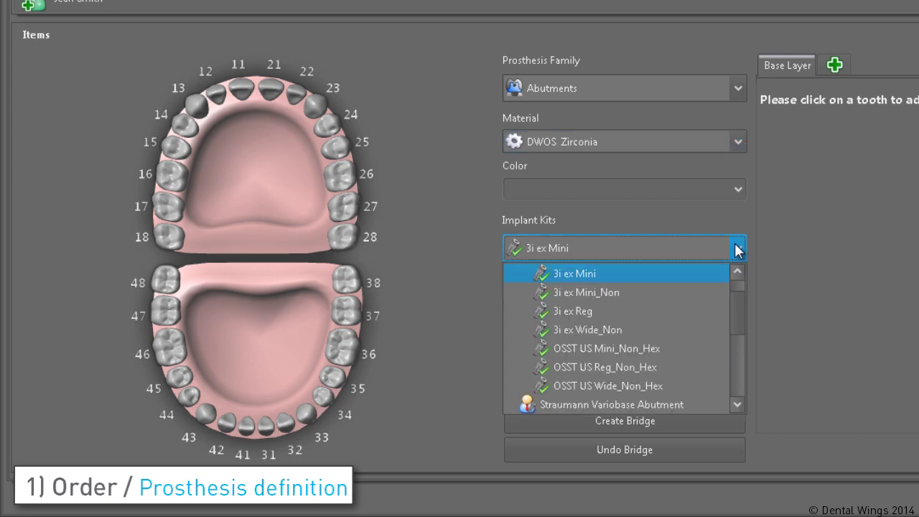
{"action": "left_click", "coordinate": [739, 248]}
{"action": "left_click", "coordinate": [706, 315]}
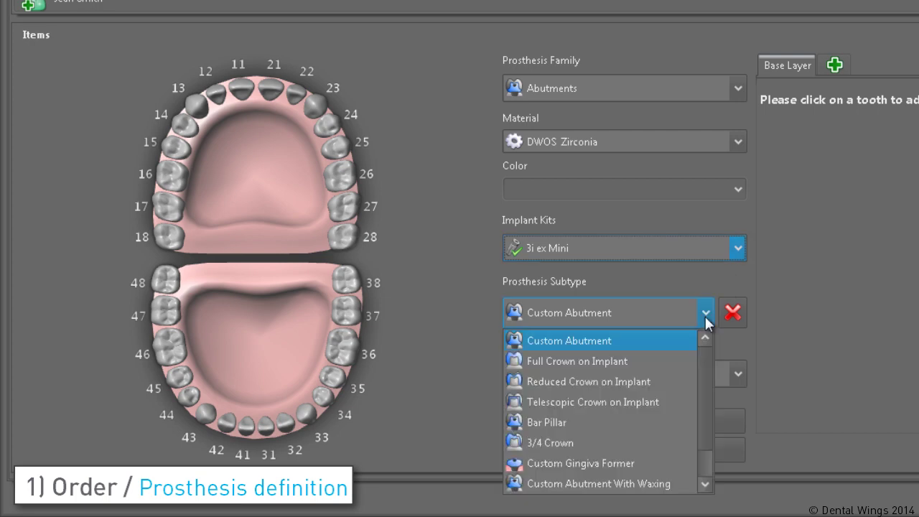
{"action": "left_click", "coordinate": [681, 486]}
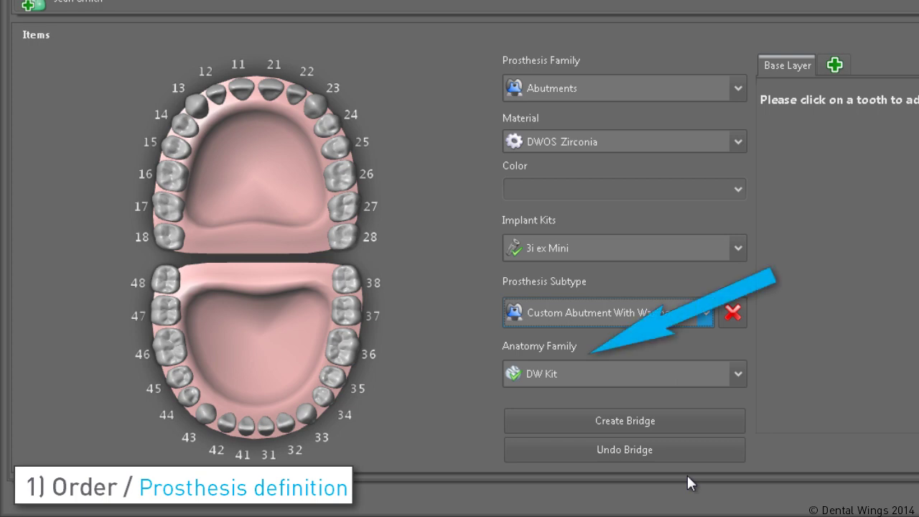
{"action": "left_click", "coordinate": [224, 423]}
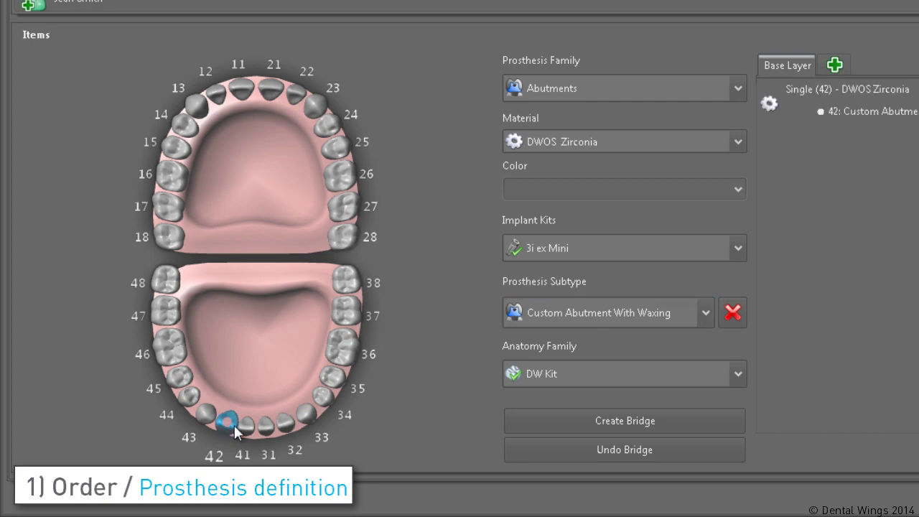
Step: Choose the 3i ex Reg implant kit and add custom abutments with waxing to teeth 31 and 33
{"action": "left_click", "coordinate": [575, 252]}
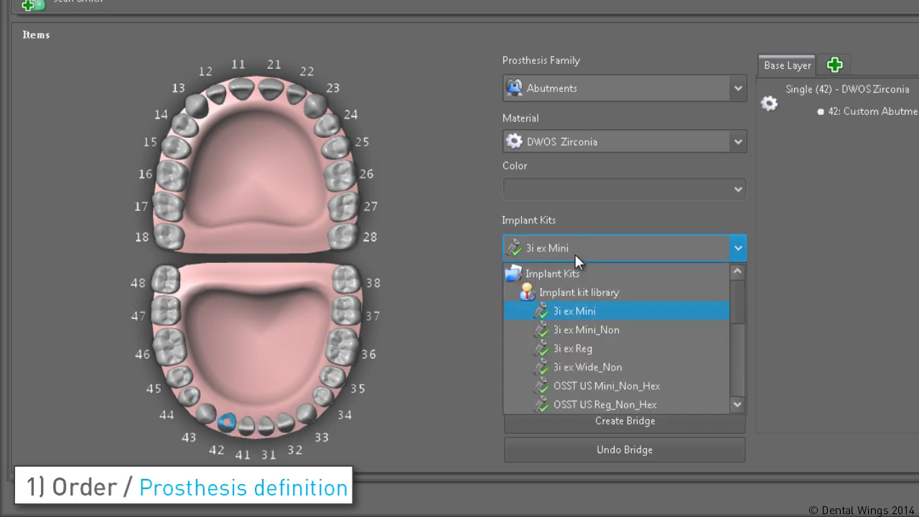
{"action": "left_click", "coordinate": [600, 349]}
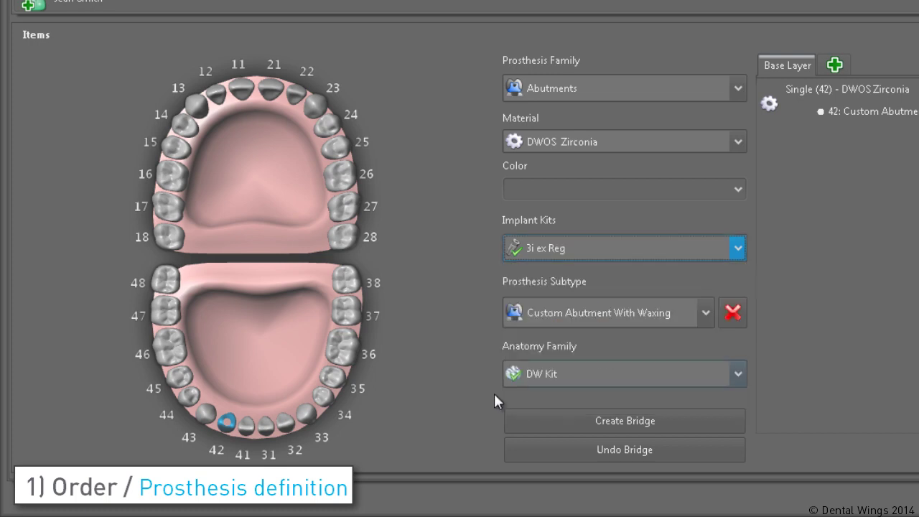
{"action": "left_click", "coordinate": [265, 426]}
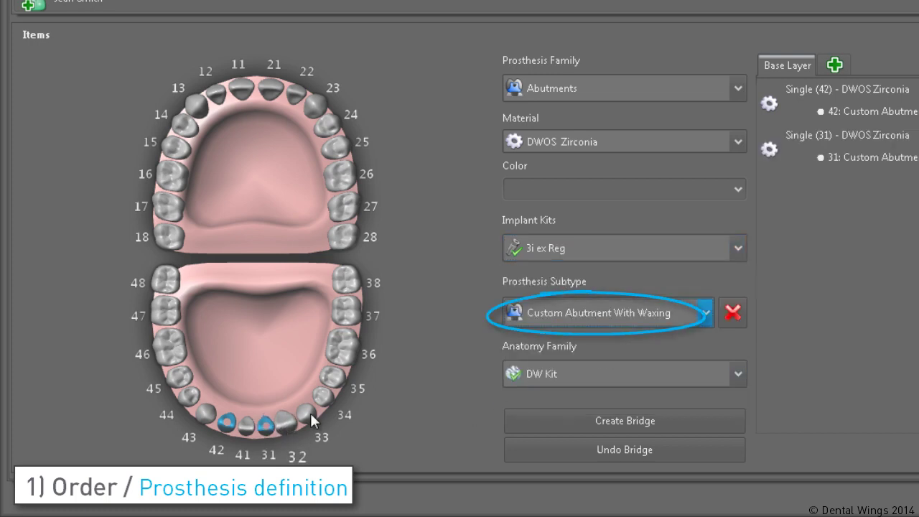
{"action": "left_click", "coordinate": [311, 418]}
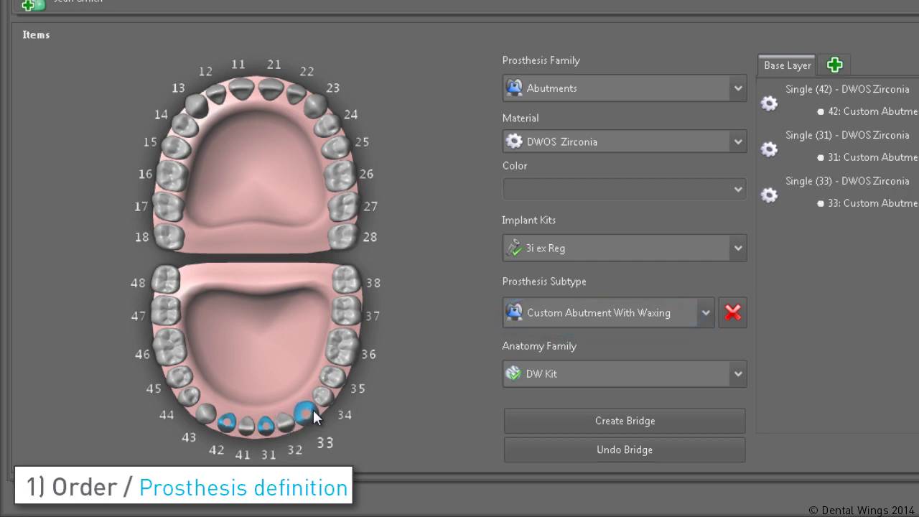
Step: Join the abutments on teeth 33, 31 and 42 into one bridge and route the order
{"action": "left_click", "coordinate": [270, 428]}
{"action": "left_click", "coordinate": [228, 424]}
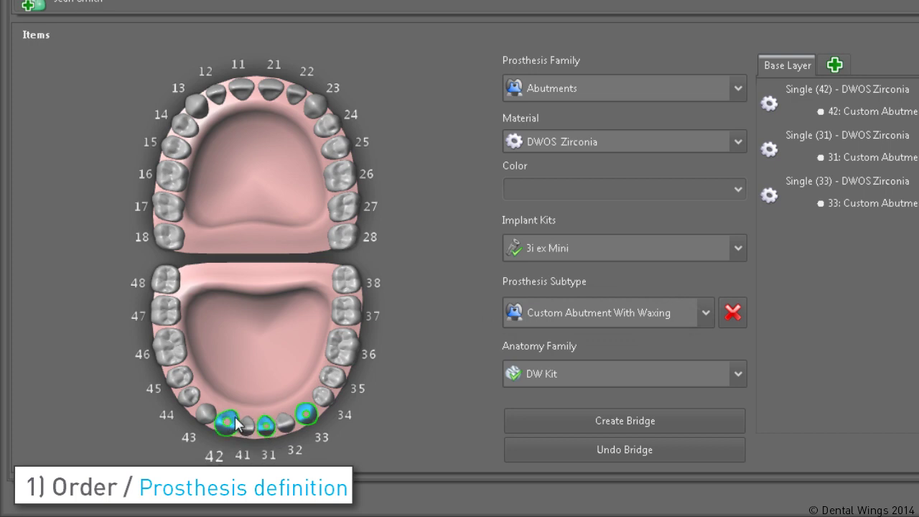
{"action": "left_click", "coordinate": [573, 422]}
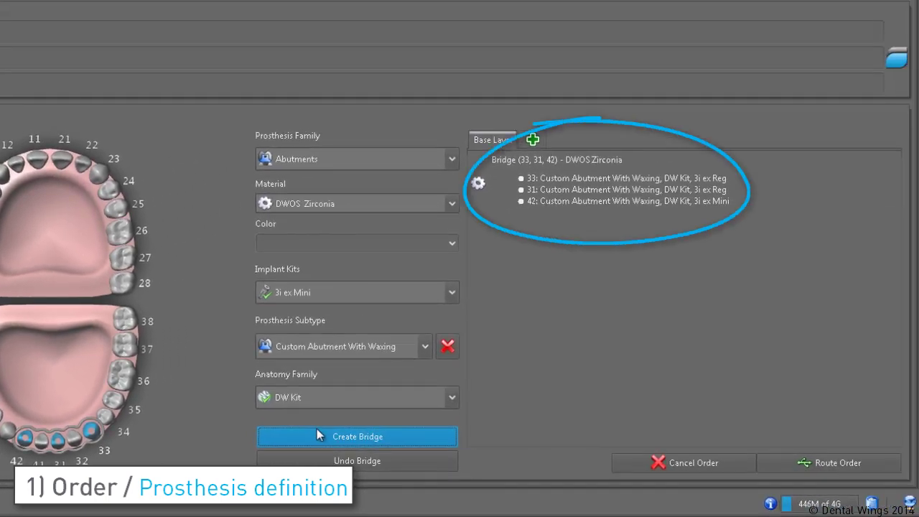
{"action": "left_click", "coordinate": [803, 467]}
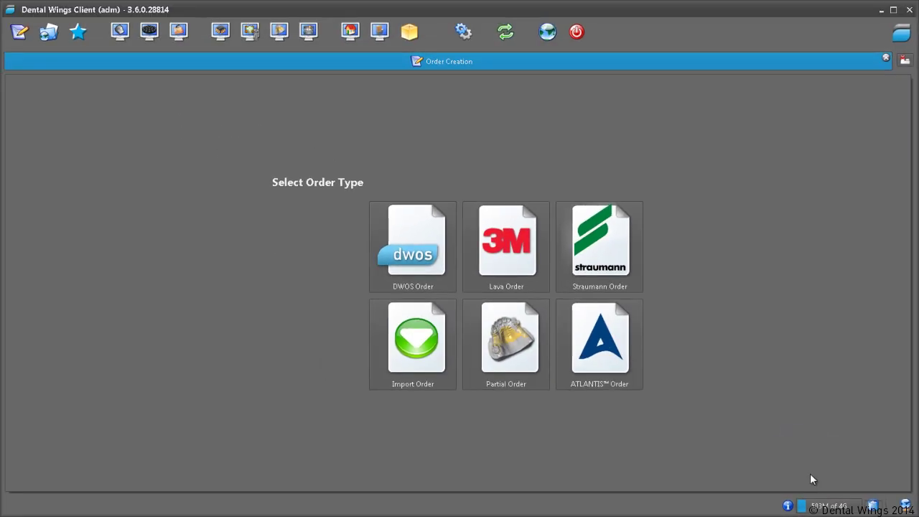
Step: Load the order for arch scanning, configured with Full Virtual Waxing (no scan) and antagonist data as a positive model with occlusion key scan
{"action": "left_click", "coordinate": [119, 32]}
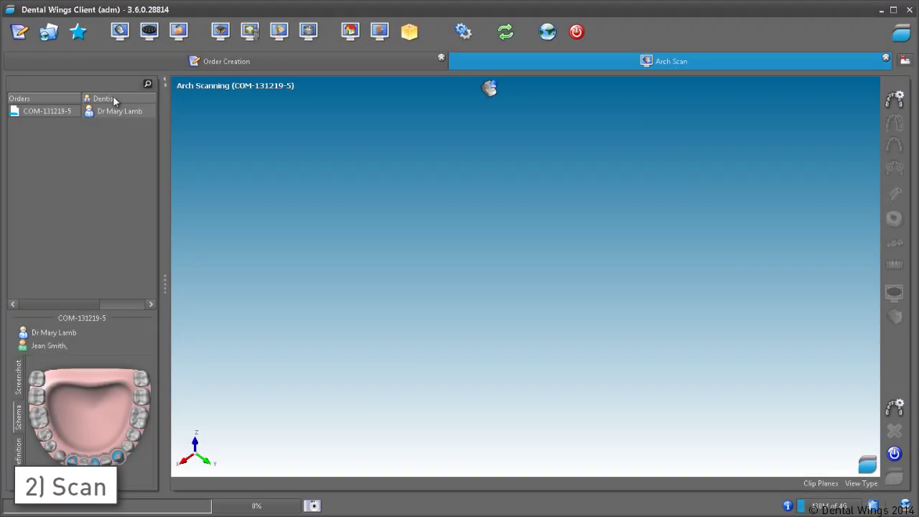
{"action": "left_click", "coordinate": [115, 112]}
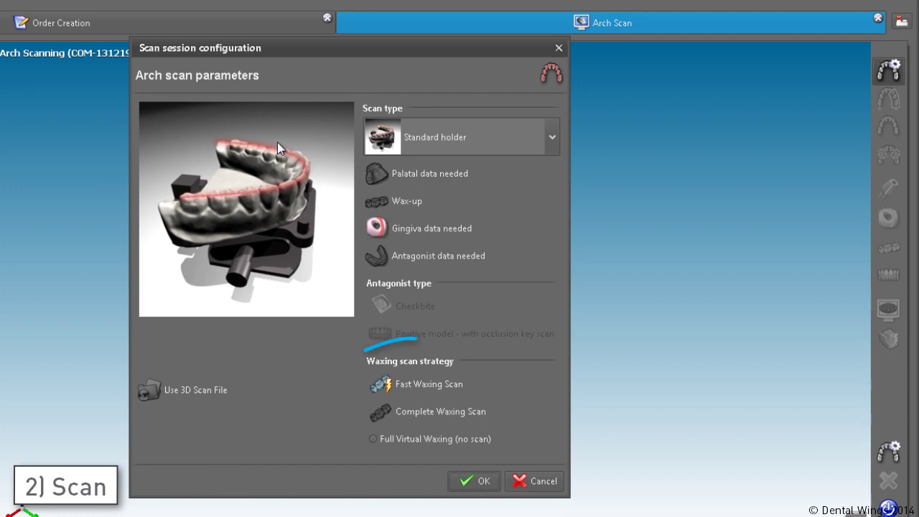
{"action": "left_click", "coordinate": [437, 442]}
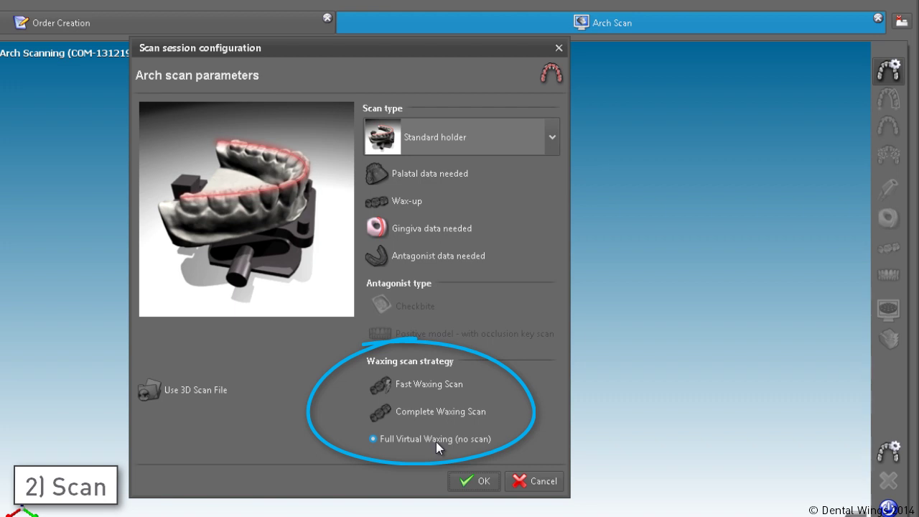
{"action": "left_click", "coordinate": [378, 258]}
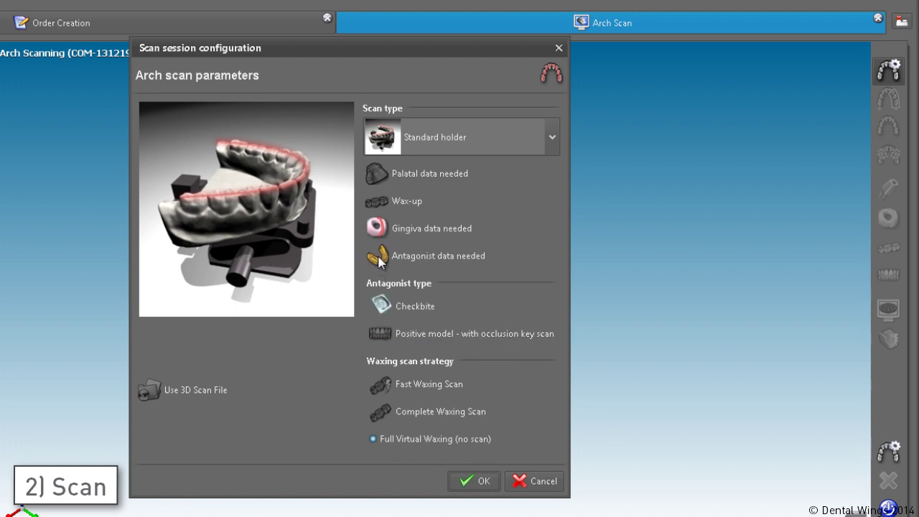
{"action": "left_click", "coordinate": [381, 336]}
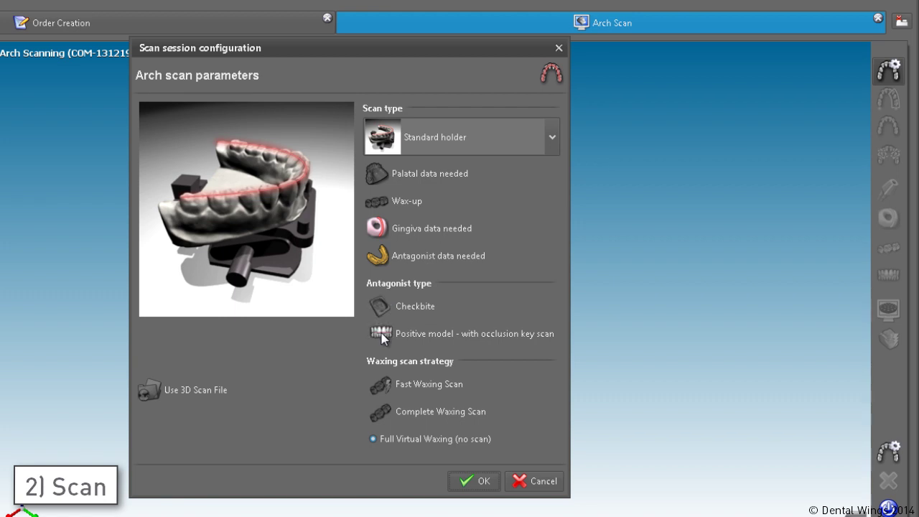
{"action": "left_click", "coordinate": [483, 480]}
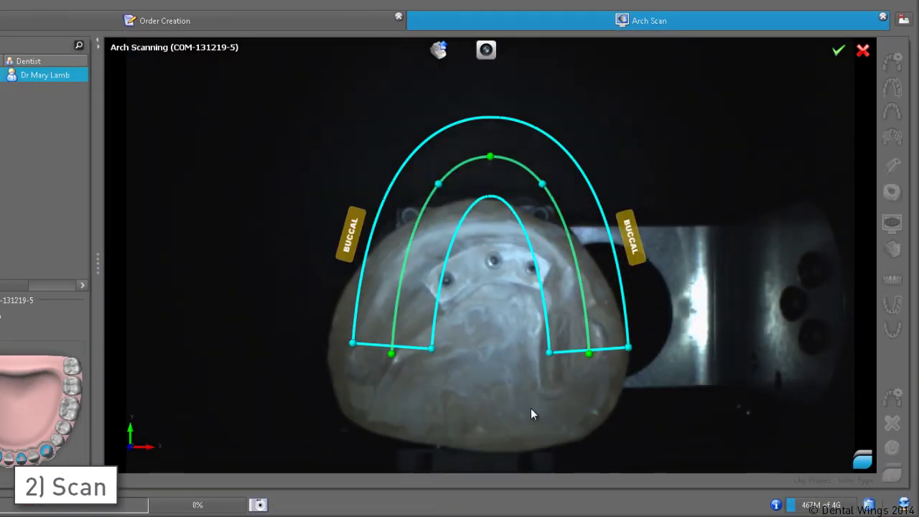
Step: Fit the arch scan contour to the ridge of the model in the camera view and accept it
{"action": "left_click_drag", "start_coordinate": [492, 160], "coordinate": [508, 246]}
{"action": "left_click_drag", "start_coordinate": [409, 444], "coordinate": [360, 418]}
{"action": "left_click_drag", "start_coordinate": [607, 444], "coordinate": [560, 445]}
{"action": "left_click_drag", "start_coordinate": [508, 247], "coordinate": [507, 256]}
{"action": "left_click_drag", "start_coordinate": [520, 442], "coordinate": [514, 443]}
{"action": "left_click", "coordinate": [838, 51]}
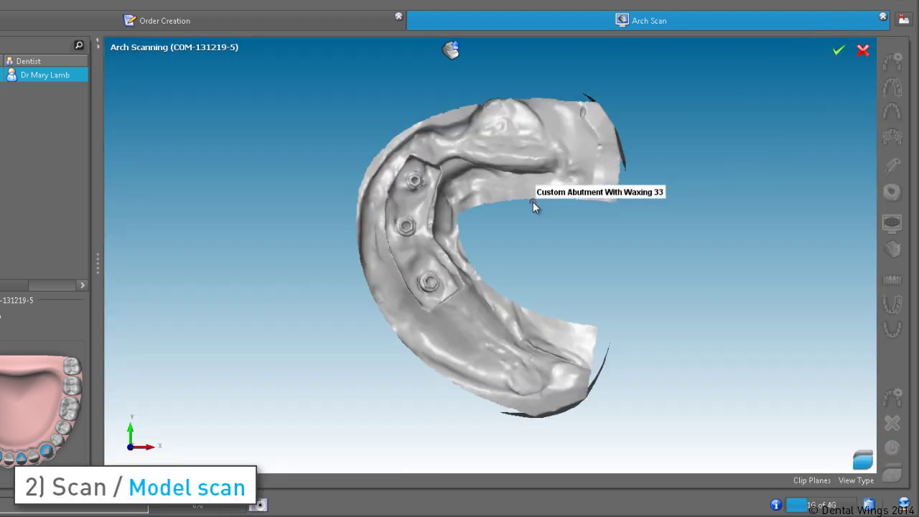
Step: Mark the positions of custom abutments 33, 31 and 42 on the three implants of the scanned model and accept them
{"action": "left_click", "coordinate": [428, 281]}
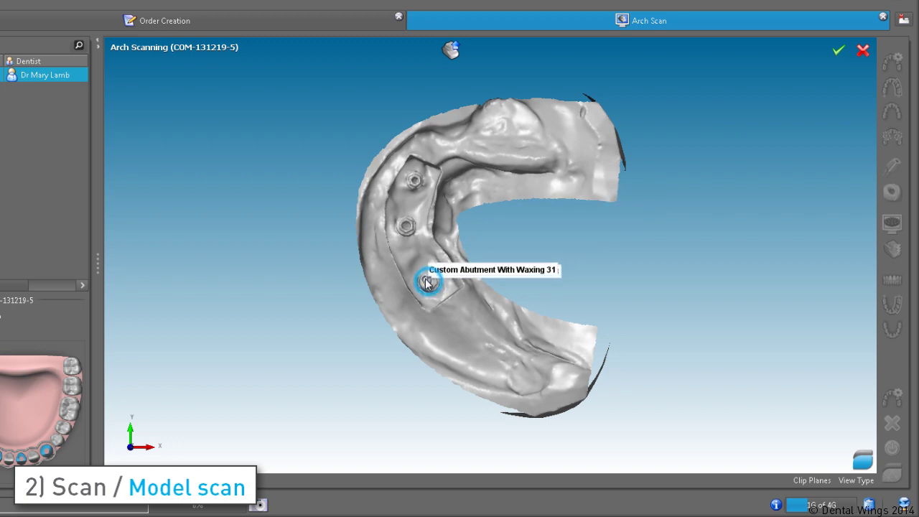
{"action": "left_click", "coordinate": [405, 226]}
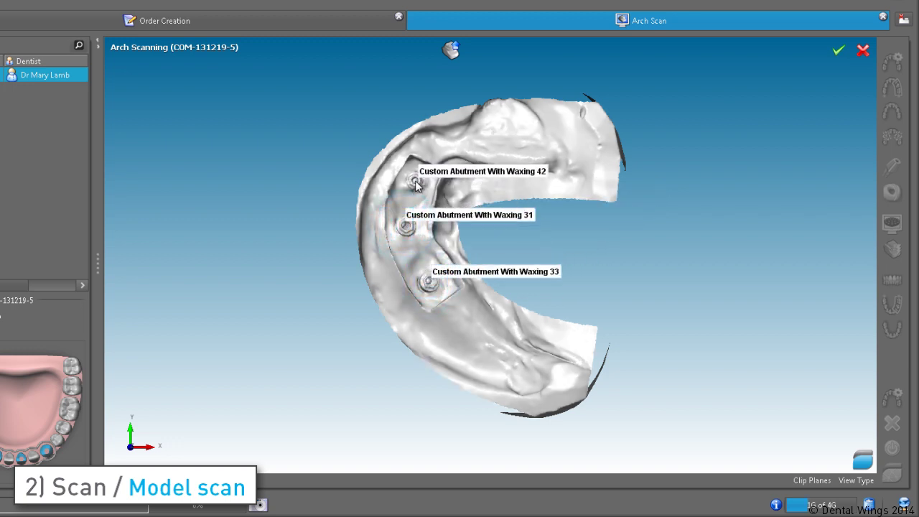
{"action": "left_click", "coordinate": [416, 183]}
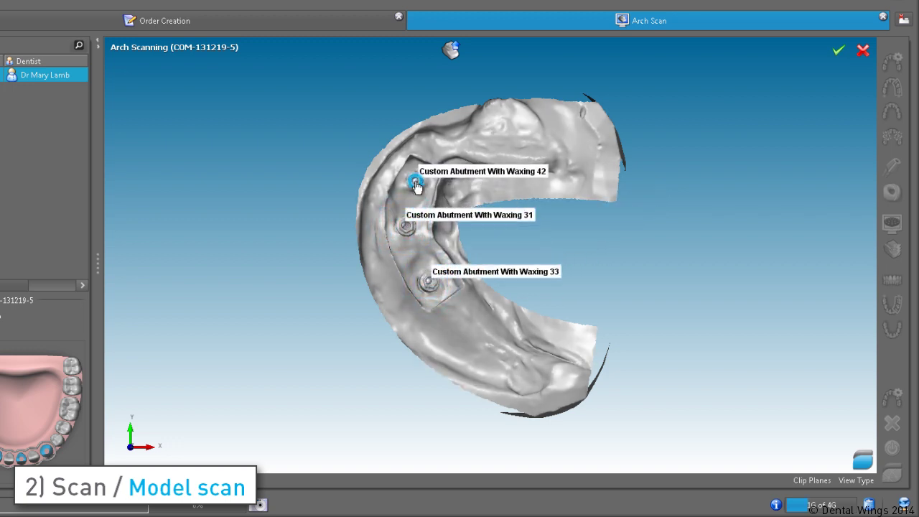
{"action": "left_click", "coordinate": [838, 52]}
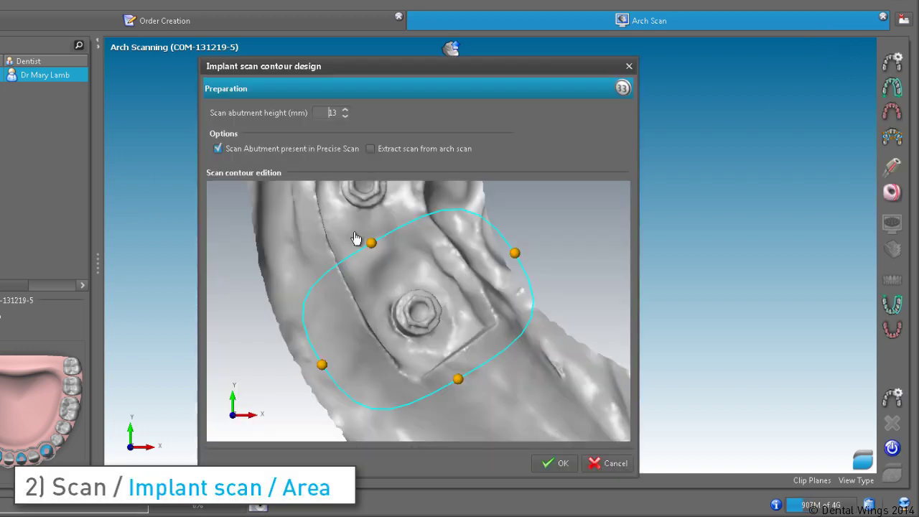
Step: Turn off Scan Abutment present in Precise Scan for implant 33 and accept its scan contour
{"action": "left_click", "coordinate": [223, 149]}
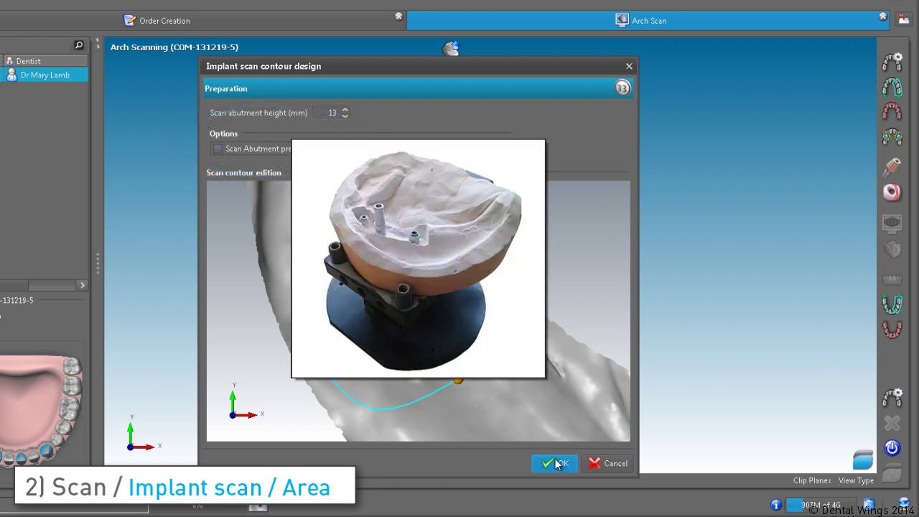
{"action": "left_click", "coordinate": [557, 463]}
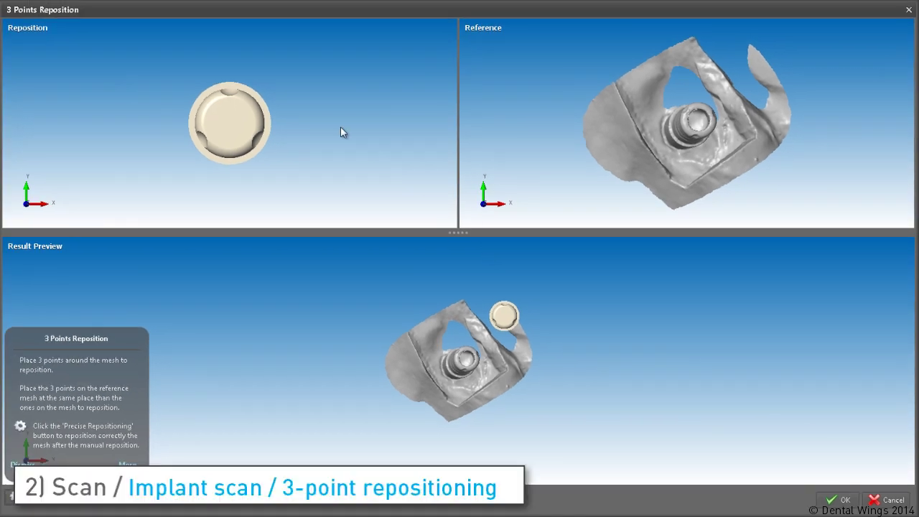
Step: Reposition implant 33's scan abutment with three points on its notches and three matching points on the reference scan
{"action": "left_click", "coordinate": [228, 92]}
{"action": "left_click", "coordinate": [203, 138]}
{"action": "left_click", "coordinate": [258, 139]}
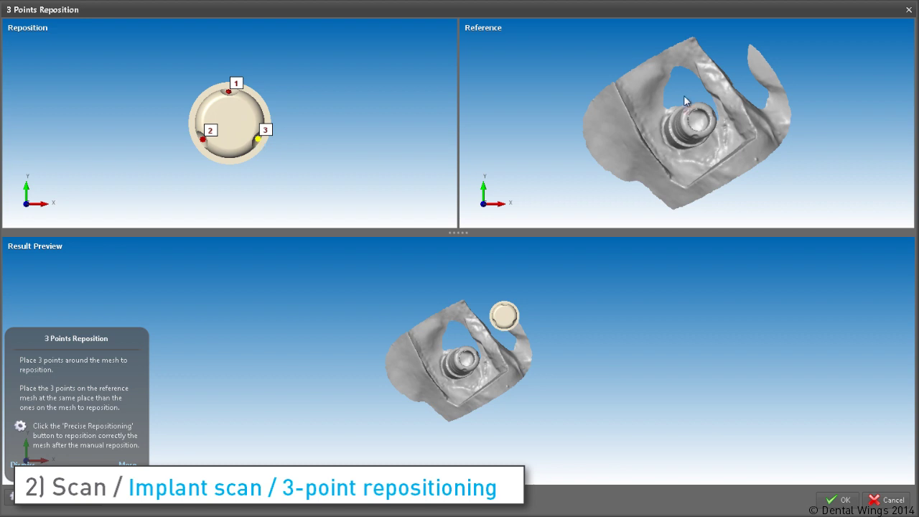
{"action": "right_click_drag", "start_coordinate": [696, 132], "coordinate": [686, 113]}
{"action": "scroll", "coordinate": [688, 125], "scroll_direction": "up", "scroll_amount": 5}
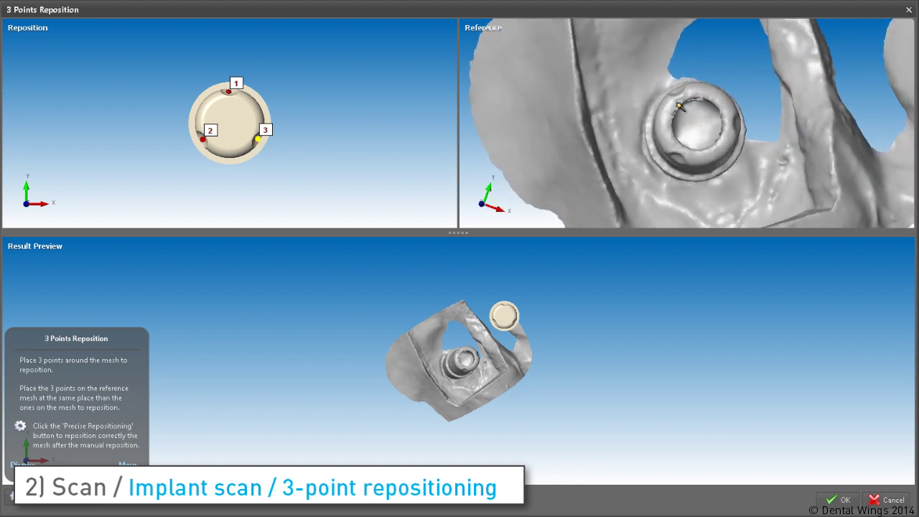
{"action": "left_click", "coordinate": [678, 92]}
{"action": "left_click", "coordinate": [677, 157]}
{"action": "left_click", "coordinate": [736, 122]}
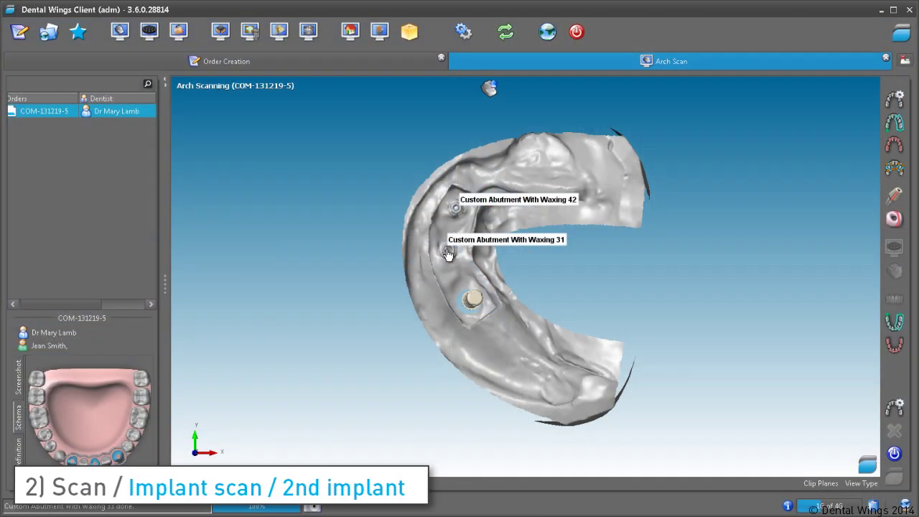
Step: Start the implant scan for custom abutment 31, turn off Scan Abutment present in Precise Scan, and accept its scan contour
{"action": "left_click", "coordinate": [447, 253]}
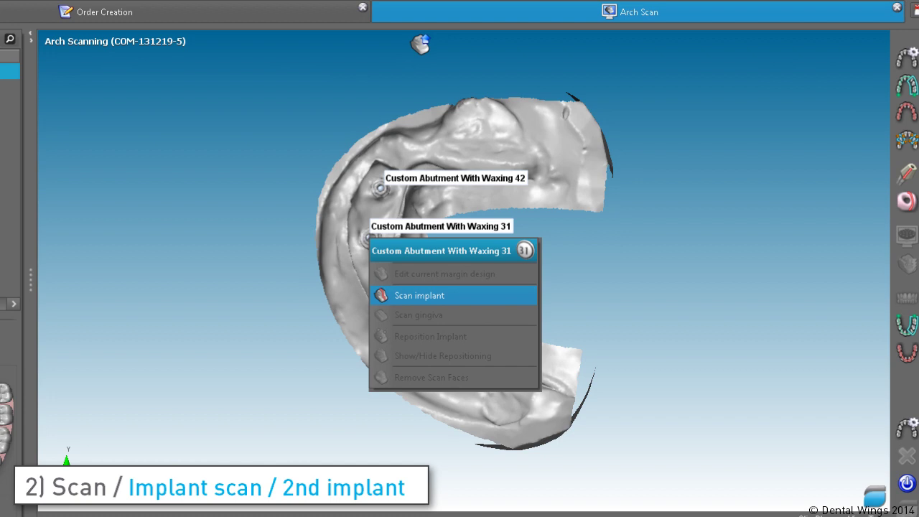
{"action": "left_click", "coordinate": [414, 296]}
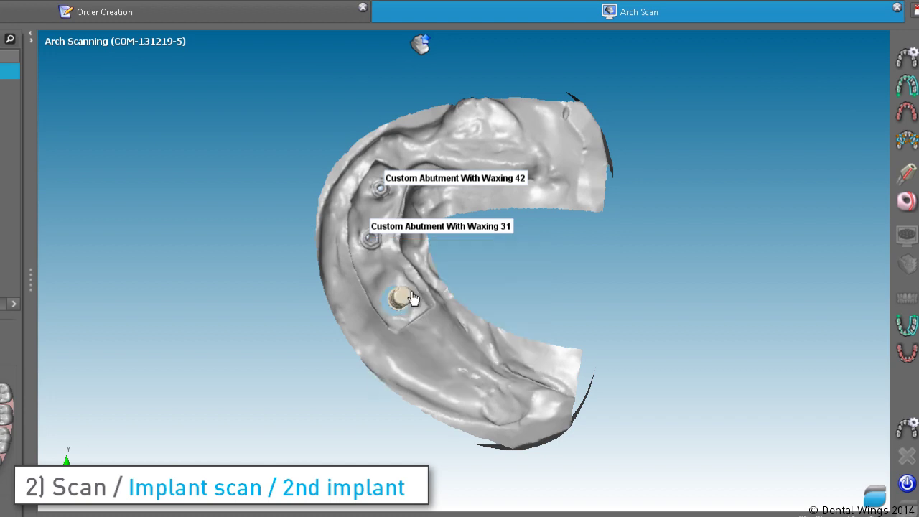
{"action": "left_click", "coordinate": [413, 298]}
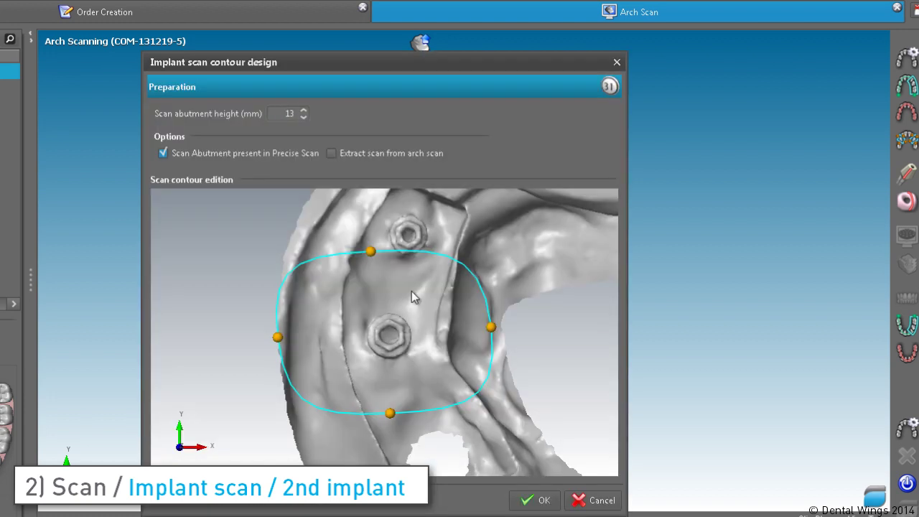
{"action": "left_click", "coordinate": [174, 156]}
{"action": "left_click", "coordinate": [526, 501]}
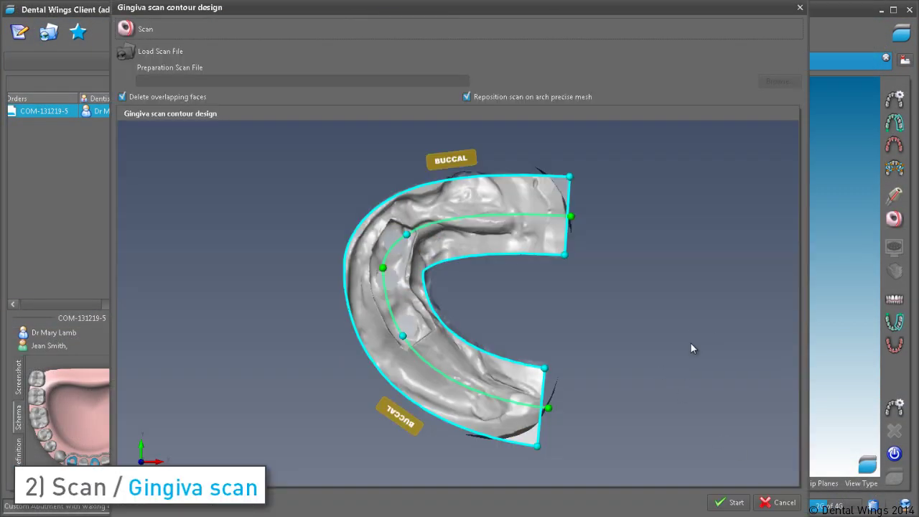
Step: Shorten the gingiva scan contour at both ends to the area around the three implants and start the gingiva scan
{"action": "left_click_drag", "start_coordinate": [493, 178], "coordinate": [415, 194]}
{"action": "left_click_drag", "start_coordinate": [537, 444], "coordinate": [389, 365]}
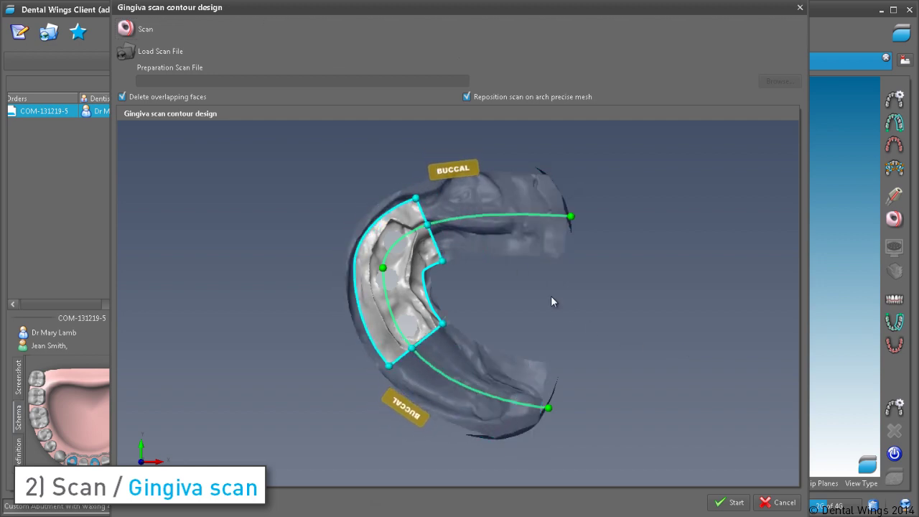
{"action": "left_click", "coordinate": [738, 503]}
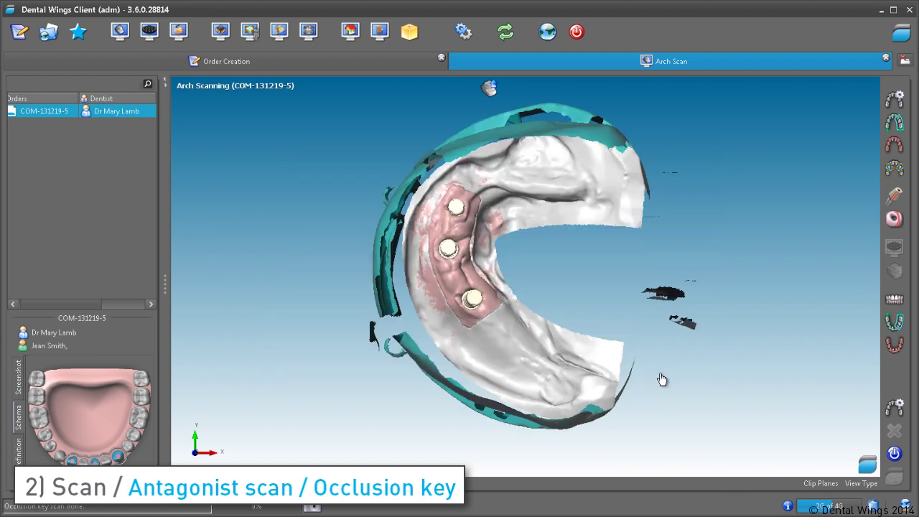
Step: Scan the antagonist model with the contour ends fitted to its row of teeth, and reposition the scan using the occlusion key
{"action": "left_click", "coordinate": [894, 322]}
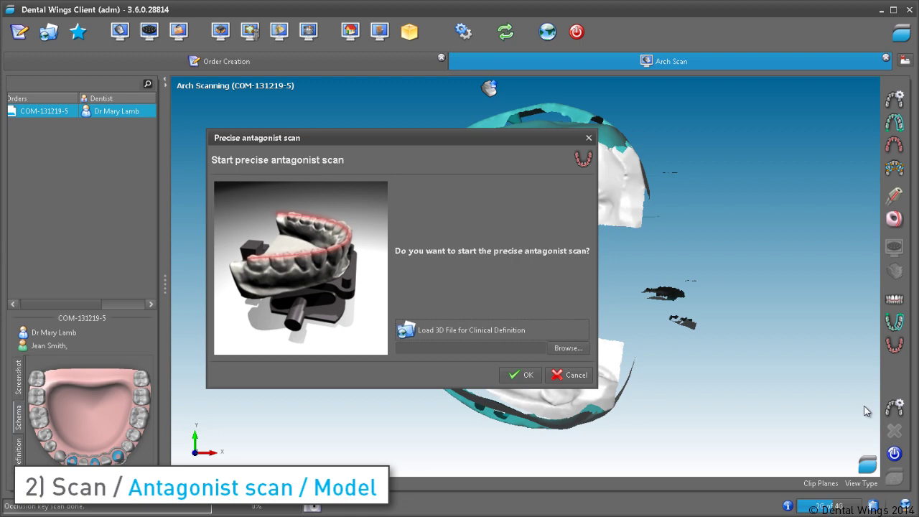
{"action": "left_click", "coordinate": [525, 375]}
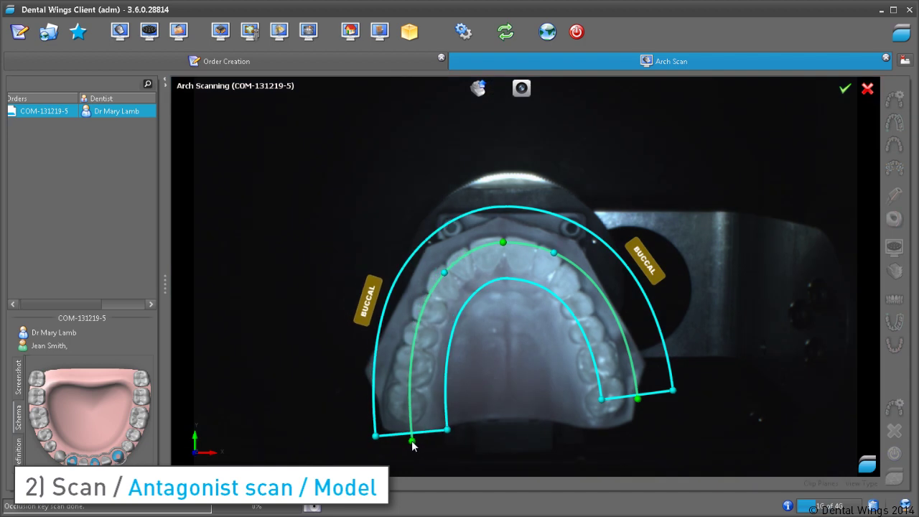
{"action": "left_click_drag", "start_coordinate": [413, 443], "coordinate": [406, 441]}
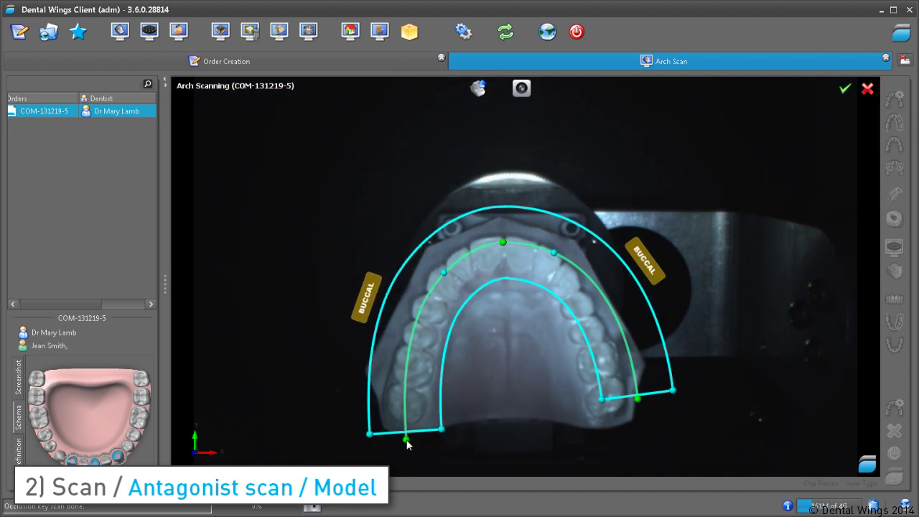
{"action": "left_click_drag", "start_coordinate": [639, 401], "coordinate": [609, 429]}
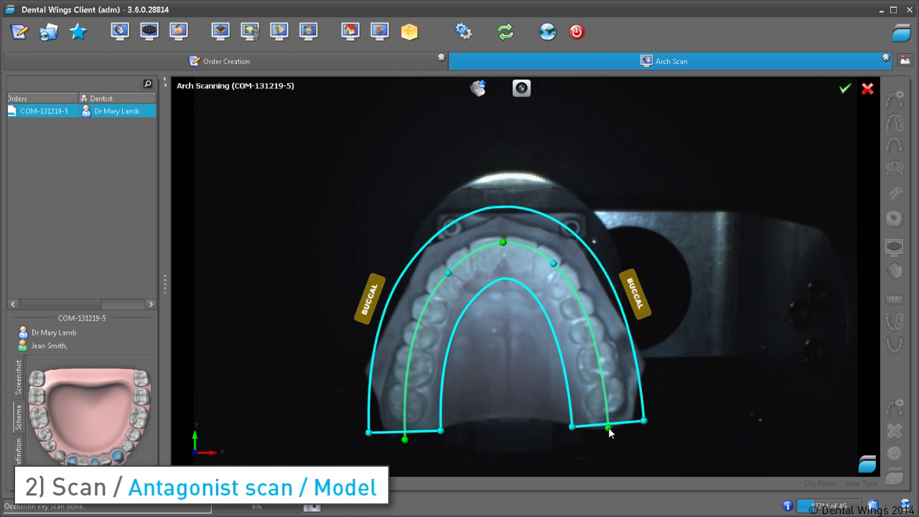
{"action": "left_click", "coordinate": [845, 88]}
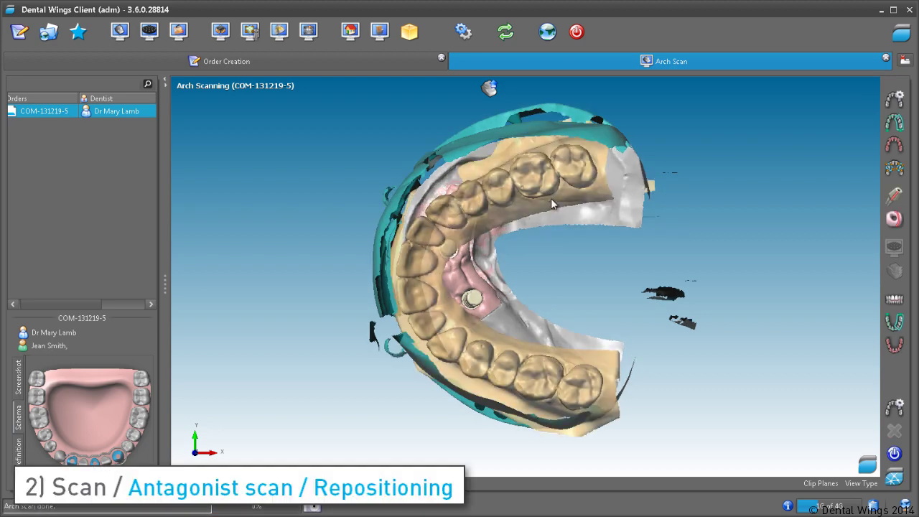
{"action": "right_click", "coordinate": [551, 198]}
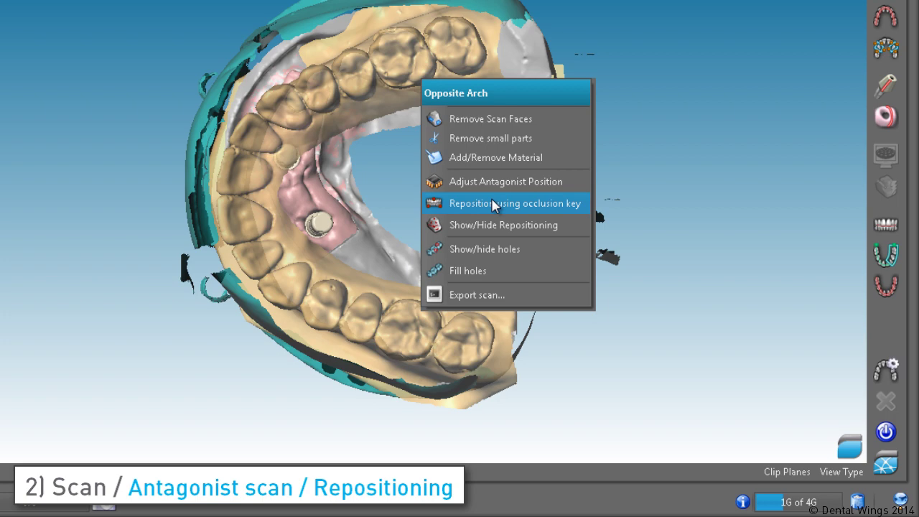
{"action": "left_click", "coordinate": [492, 204]}
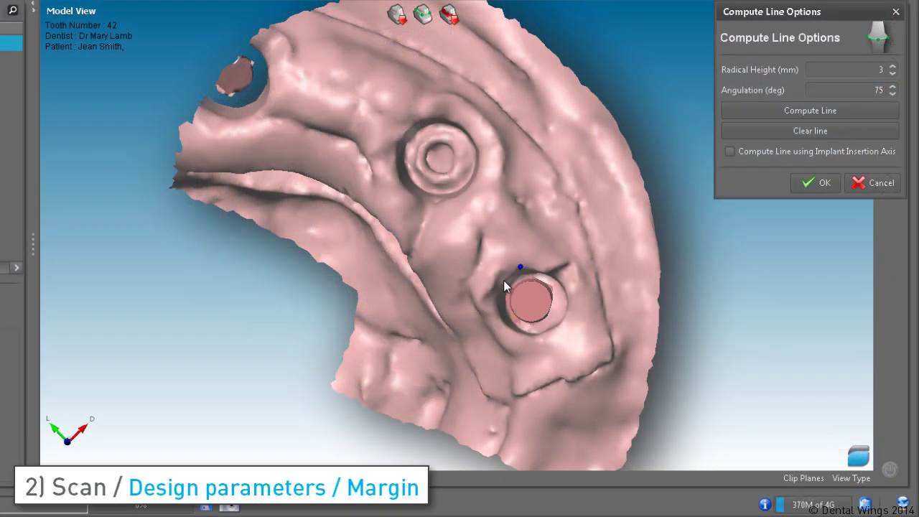
Step: Place margin line points around the implant of tooth 42 to form a closed loop on the gingiva, and accept the line
{"action": "left_click", "coordinate": [515, 334]}
{"action": "left_click", "coordinate": [575, 300]}
{"action": "left_click", "coordinate": [570, 324]}
{"action": "left_click", "coordinate": [568, 278]}
{"action": "left_click", "coordinate": [551, 268]}
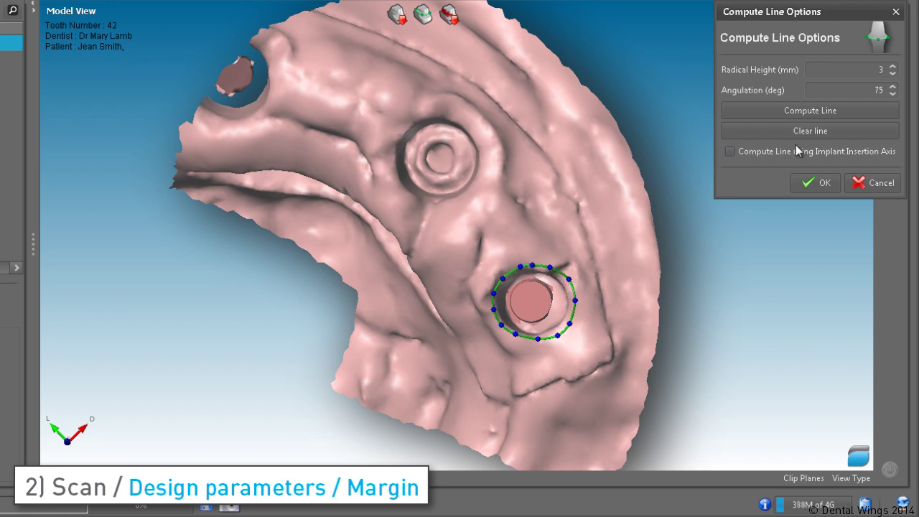
{"action": "left_click", "coordinate": [817, 182]}
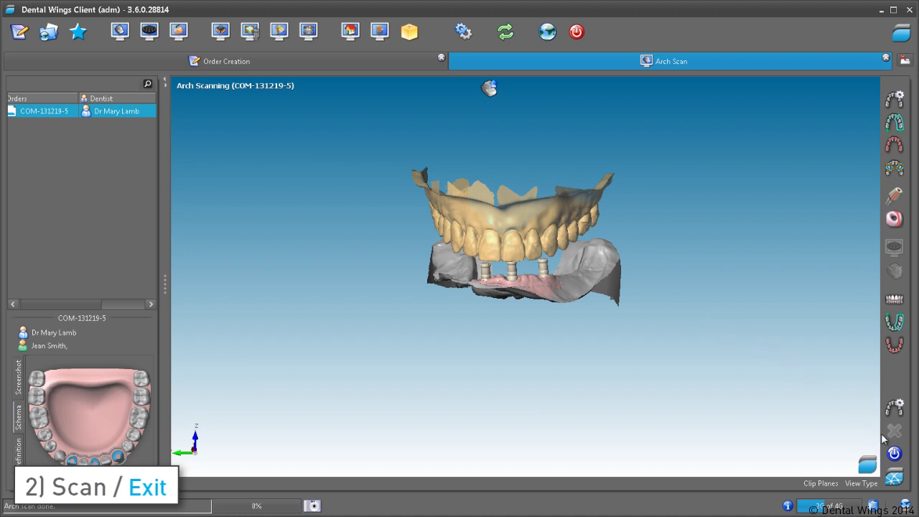
Step: Exit the arch scan, proceed to CAD design, and load the scanned order into the CAD Station design view
{"action": "left_click", "coordinate": [894, 453]}
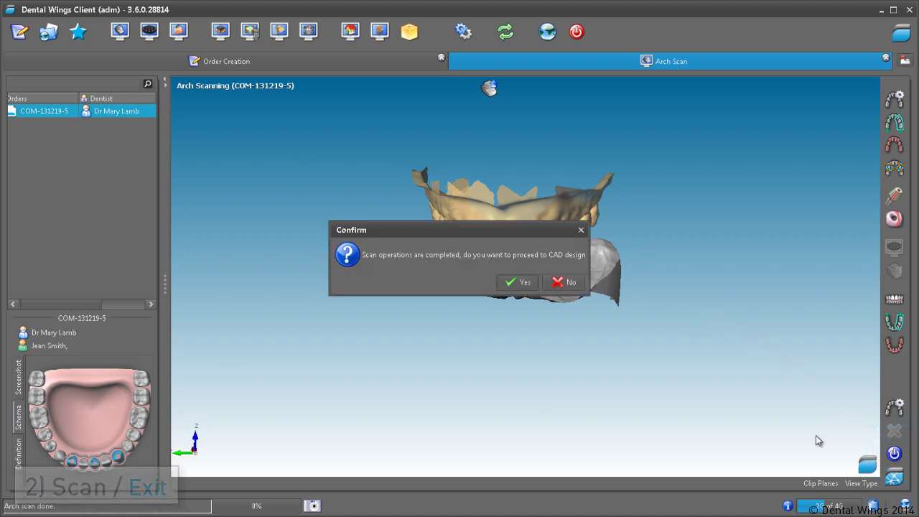
{"action": "left_click", "coordinate": [524, 285]}
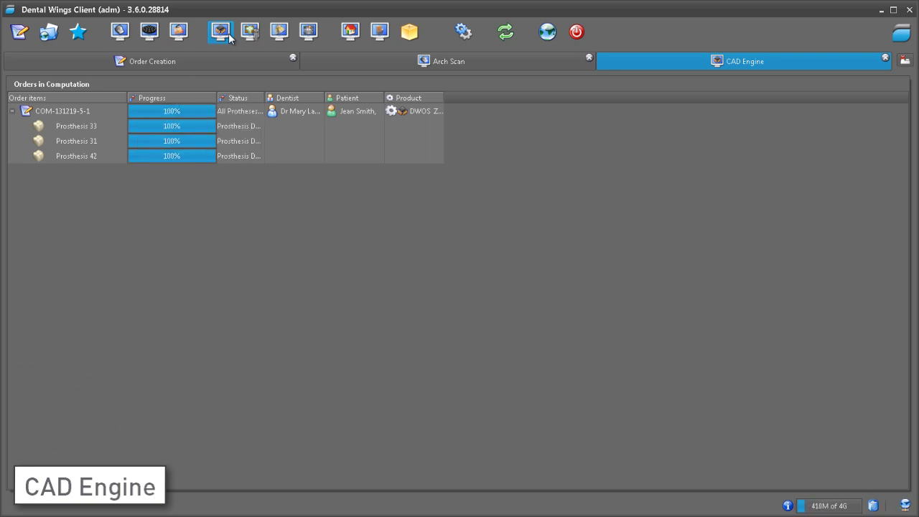
{"action": "left_click", "coordinate": [250, 31]}
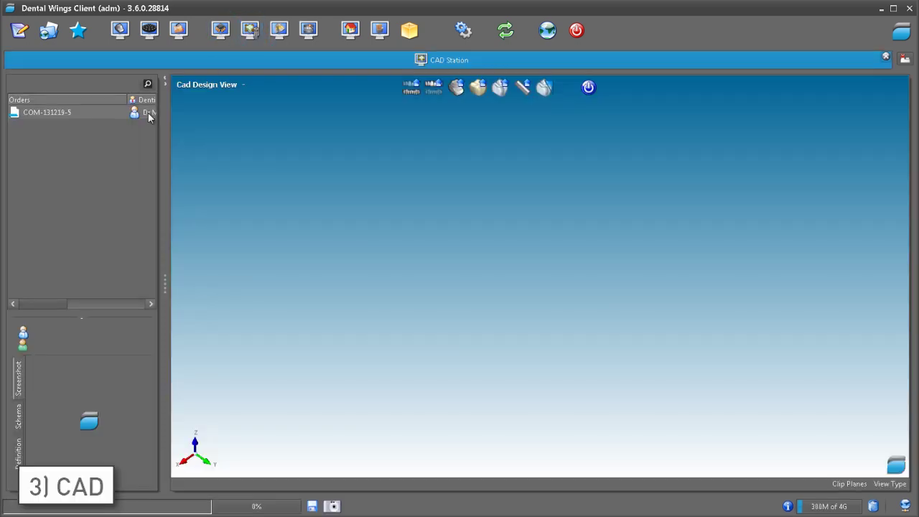
{"action": "left_click_drag", "start_coordinate": [100, 112], "coordinate": [459, 160]}
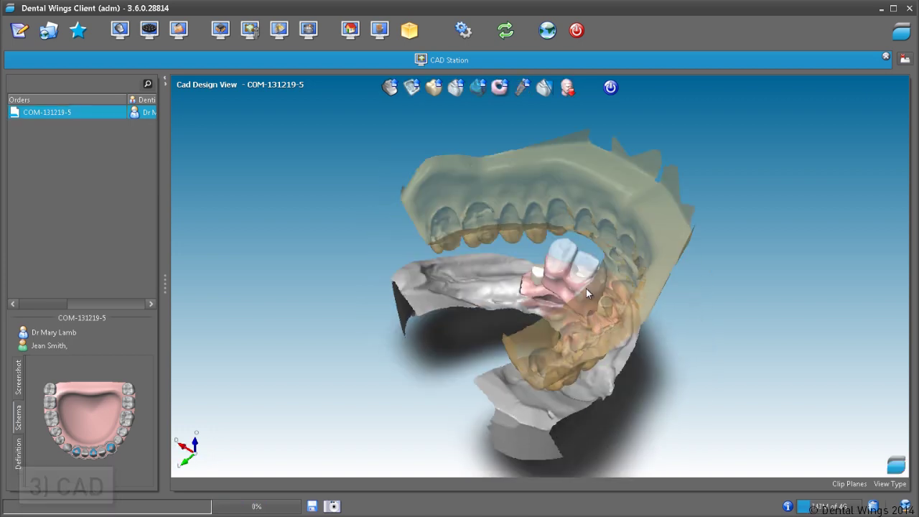
Step: Recompute the virtual waxing with the DW Ultra Kit for all lower teeth from first molar to first molar
{"action": "right_click", "coordinate": [586, 284]}
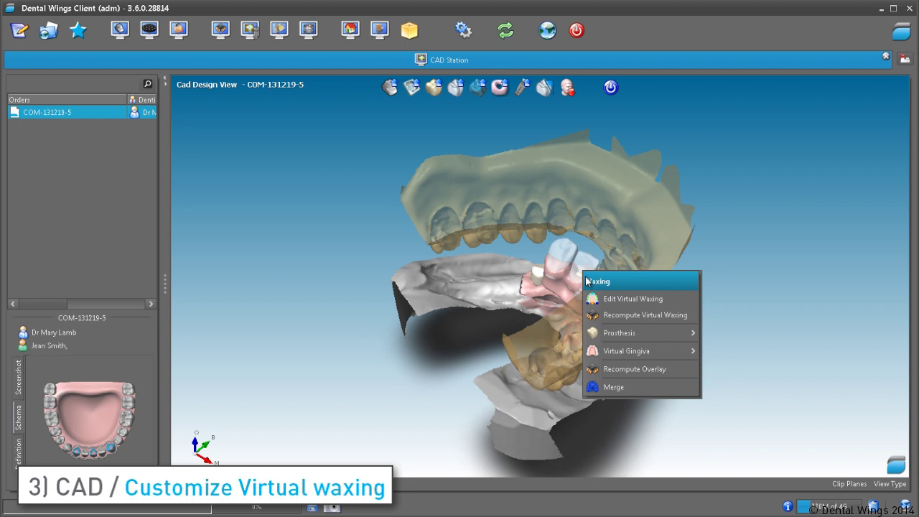
{"action": "left_click", "coordinate": [629, 325]}
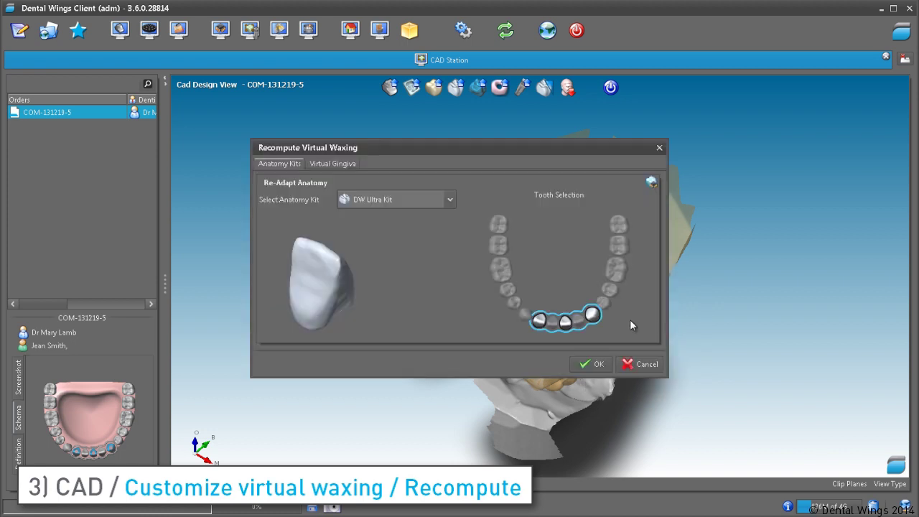
{"action": "mouse_move", "coordinate": [505, 273]}
{"action": "left_mouse_down"}
{"action": "mouse_move", "coordinate": [526, 316]}
{"action": "mouse_move", "coordinate": [546, 328]}
{"action": "mouse_move", "coordinate": [595, 322]}
{"action": "mouse_move", "coordinate": [624, 282]}
{"action": "left_mouse_up"}
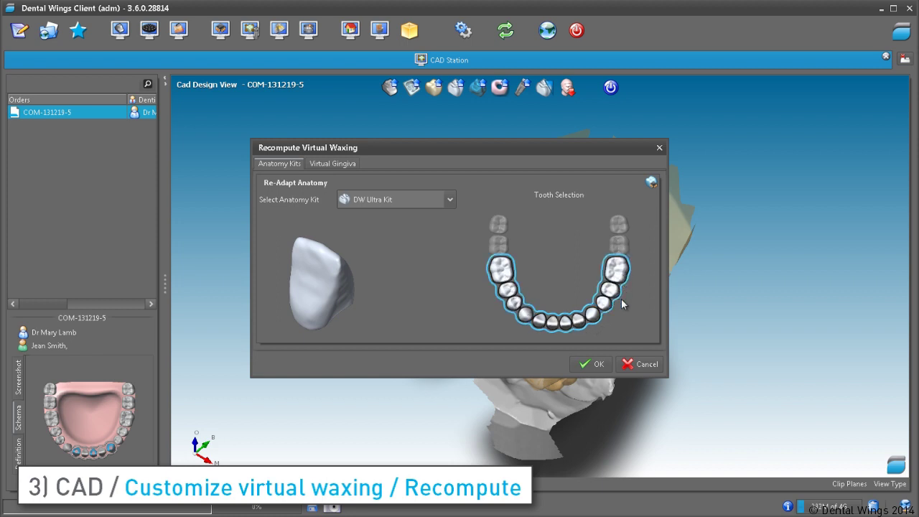
{"action": "left_click", "coordinate": [598, 369]}
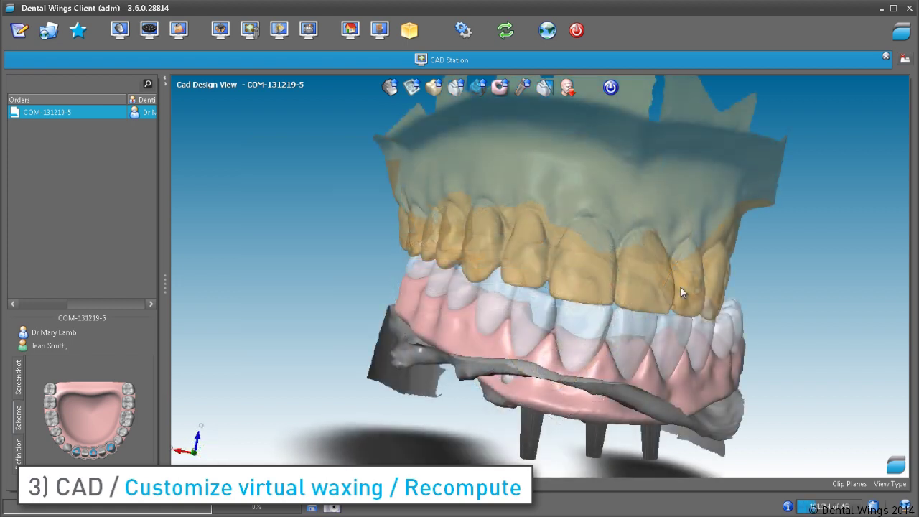
Step: Edit the virtual waxing with Symmetrical Deformations turned off, and move one distal end of the occlusal curve slightly outward
{"action": "right_click", "coordinate": [631, 332]}
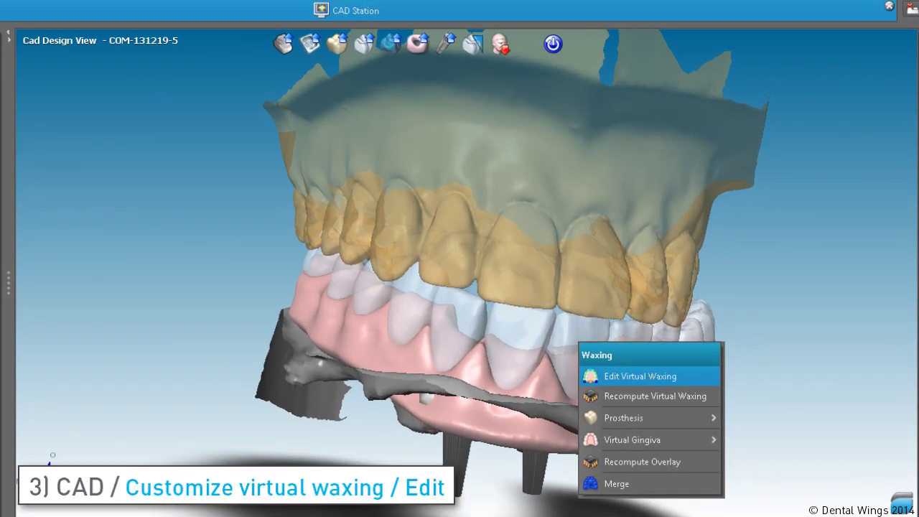
{"action": "left_click", "coordinate": [640, 376]}
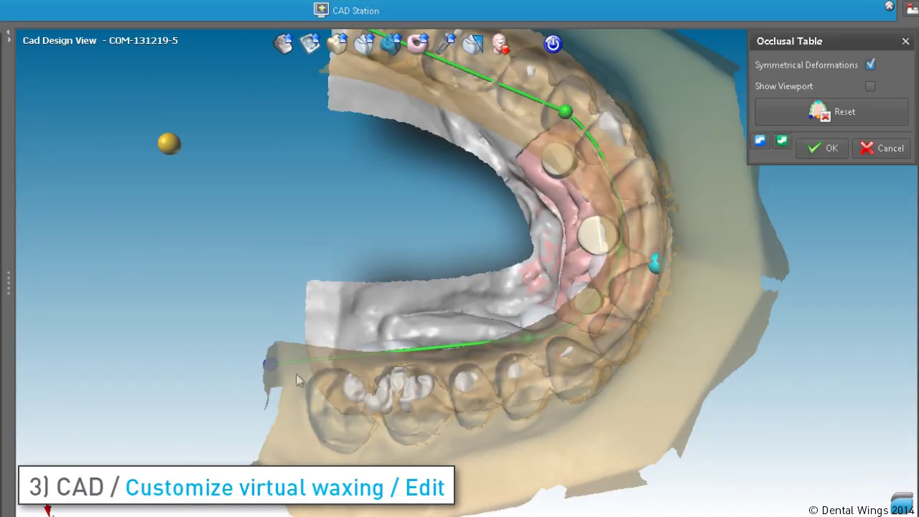
{"action": "left_click", "coordinate": [871, 66]}
{"action": "left_click_drag", "start_coordinate": [270, 367], "coordinate": [260, 377]}
{"action": "middle_click_drag", "start_coordinate": [390, 239], "coordinate": [398, 313]}
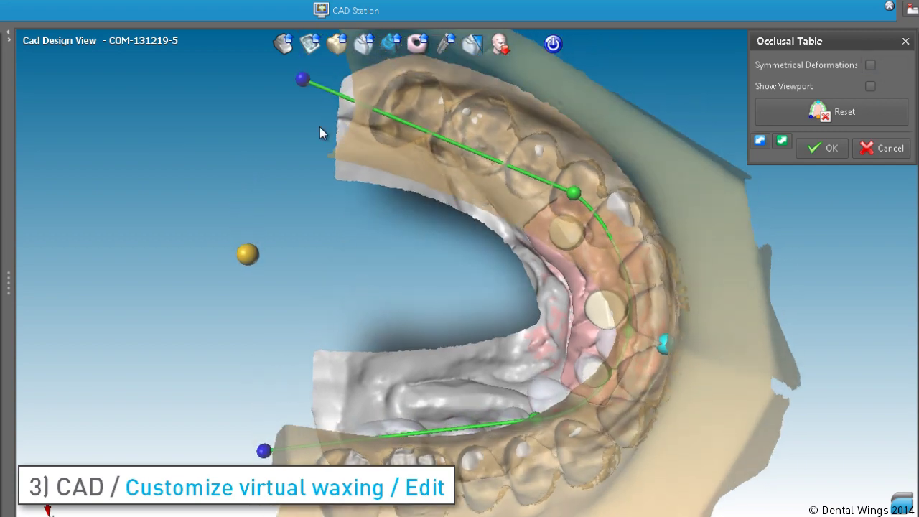
Step: Reposition the opposite distal end and the adjacent control point of the occlusal curve to align the waxing with the antagonist teeth
{"action": "left_click_drag", "start_coordinate": [301, 77], "coordinate": [284, 96]}
{"action": "left_click_drag", "start_coordinate": [360, 118], "coordinate": [359, 152]}
{"action": "left_click_drag", "start_coordinate": [271, 109], "coordinate": [265, 146]}
{"action": "left_click_drag", "start_coordinate": [577, 210], "coordinate": [573, 224]}
{"action": "left_click_drag", "start_coordinate": [263, 161], "coordinate": [651, 245]}
{"action": "left_click_drag", "start_coordinate": [521, 313], "coordinate": [461, 101]}
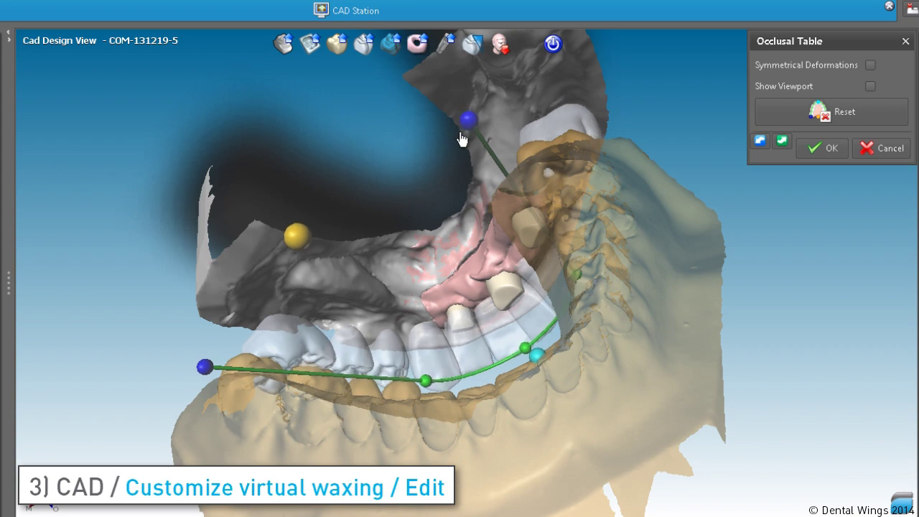
{"action": "left_click_drag", "start_coordinate": [460, 136], "coordinate": [416, 103]}
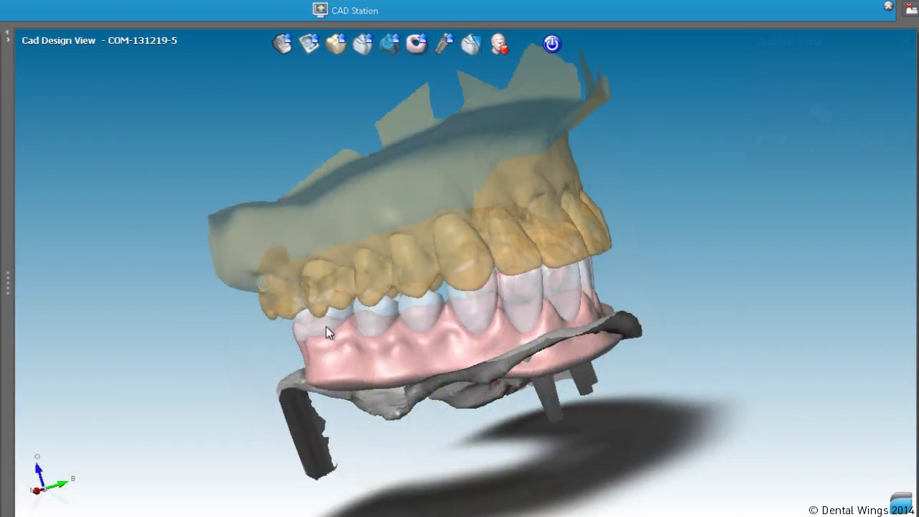
Step: Start editing the anatomy of the virtual waxing's prosthesis teeth and select the molar at the distal end of the arch
{"action": "right_click", "coordinate": [327, 327]}
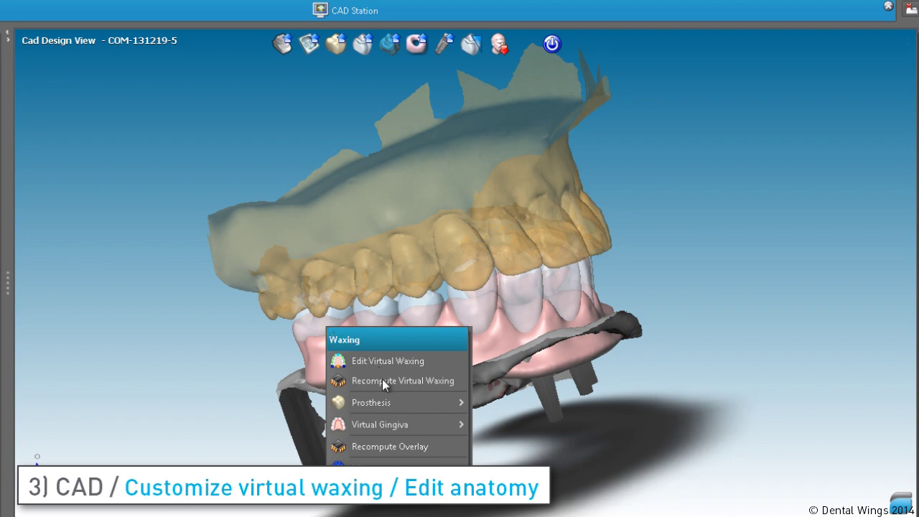
{"action": "mouse_move", "coordinate": [386, 406]}
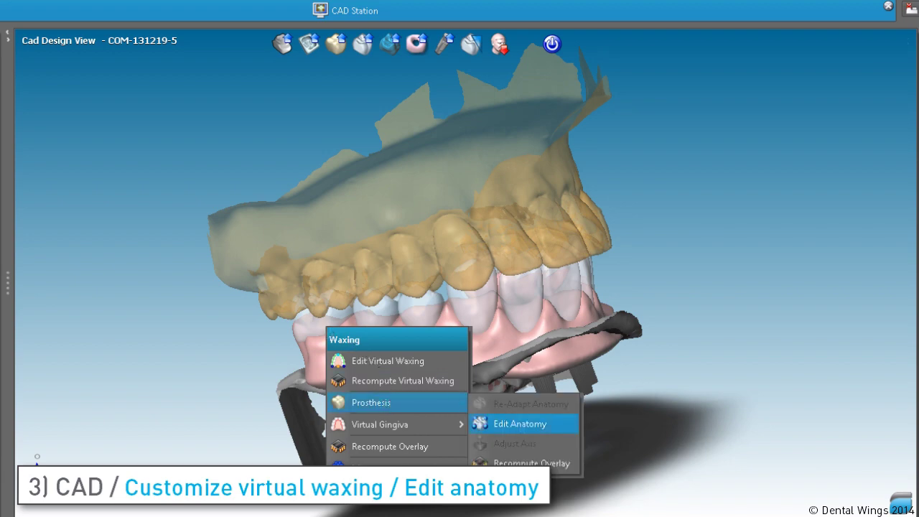
{"action": "left_click", "coordinate": [522, 425]}
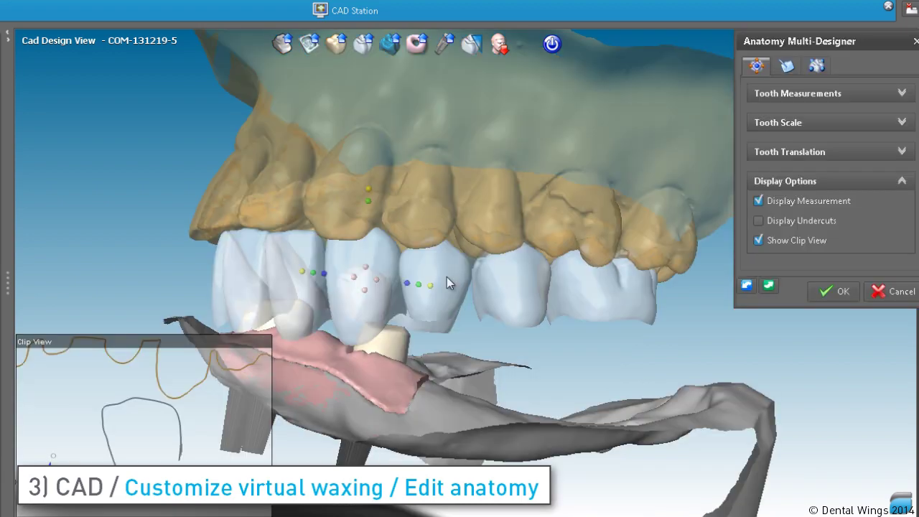
{"action": "left_click", "coordinate": [456, 265]}
{"action": "right_click_drag", "start_coordinate": [487, 282], "coordinate": [314, 290]}
{"action": "left_click", "coordinate": [340, 276]}
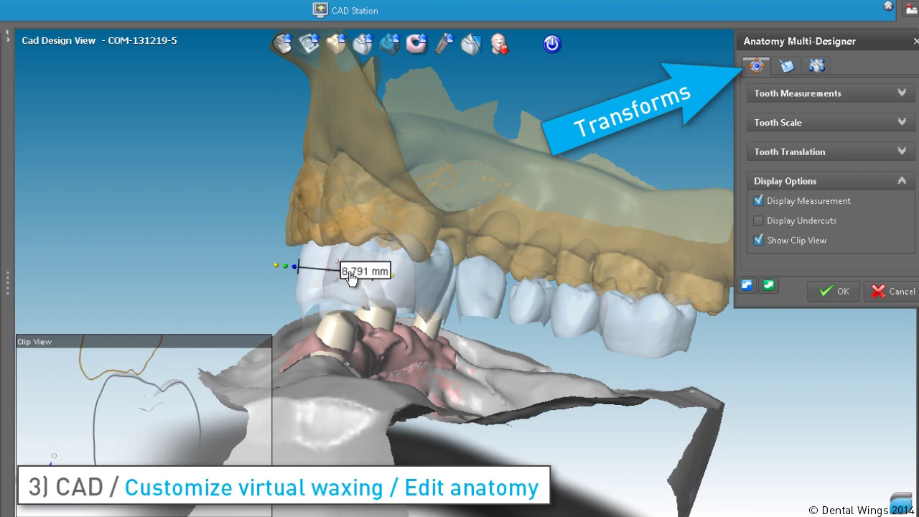
Step: Reposition and rotate individual posterior teeth with the transform handles, fitting the distal molar to the antagonist
{"action": "left_click", "coordinate": [340, 269]}
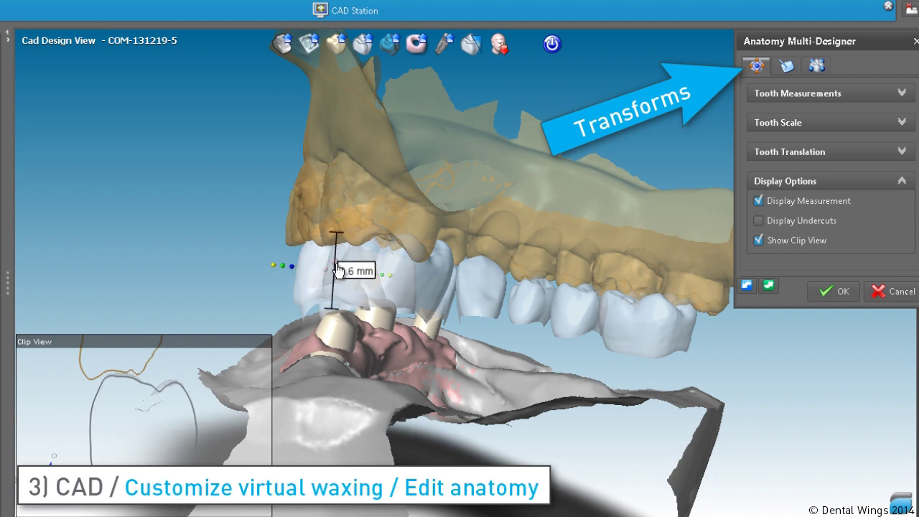
{"action": "left_click_drag", "start_coordinate": [340, 267], "coordinate": [445, 312]}
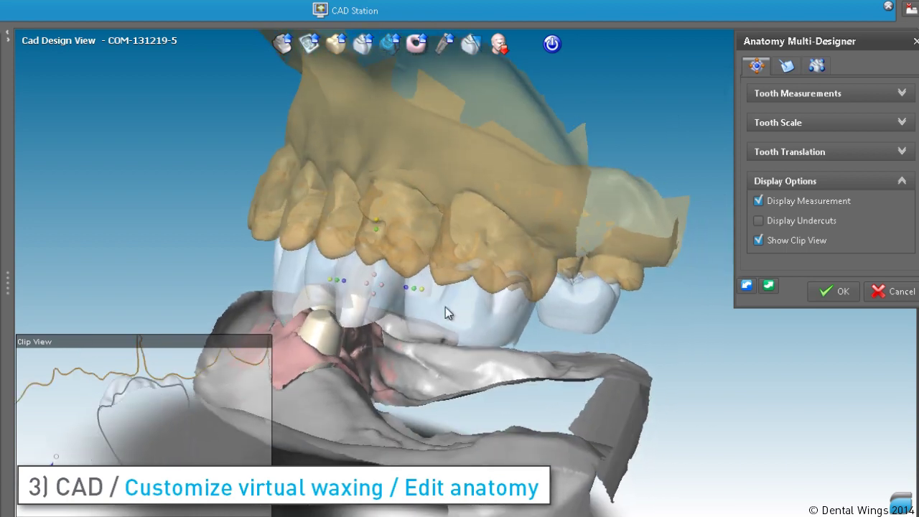
{"action": "right_click_drag", "start_coordinate": [461, 313], "coordinate": [342, 290]}
{"action": "left_click_drag", "start_coordinate": [343, 283], "coordinate": [342, 296]}
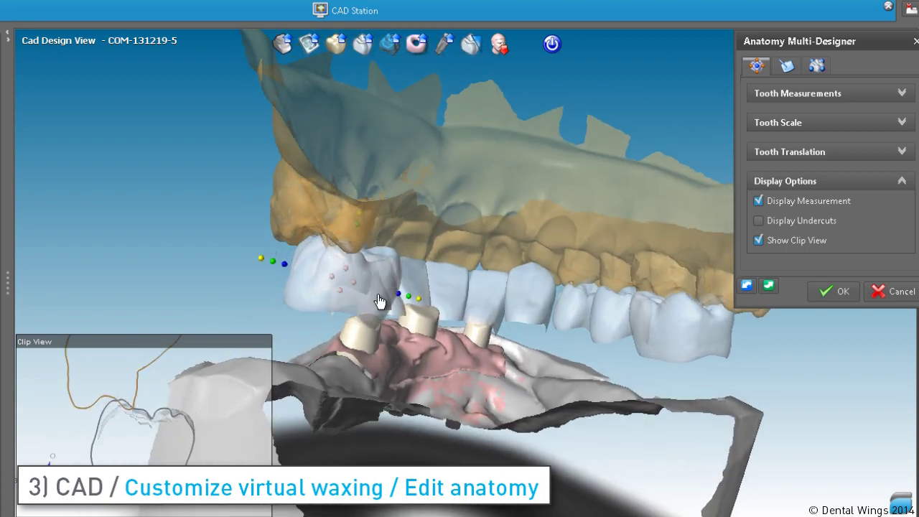
{"action": "right_click_drag", "start_coordinate": [376, 298], "coordinate": [377, 317]}
{"action": "left_click_drag", "start_coordinate": [379, 323], "coordinate": [385, 414]}
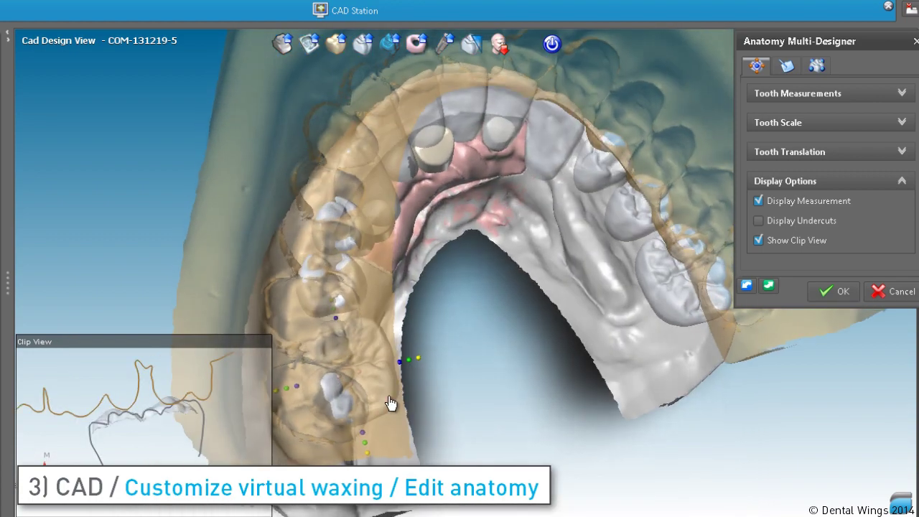
{"action": "left_click_drag", "start_coordinate": [418, 359], "coordinate": [406, 233]}
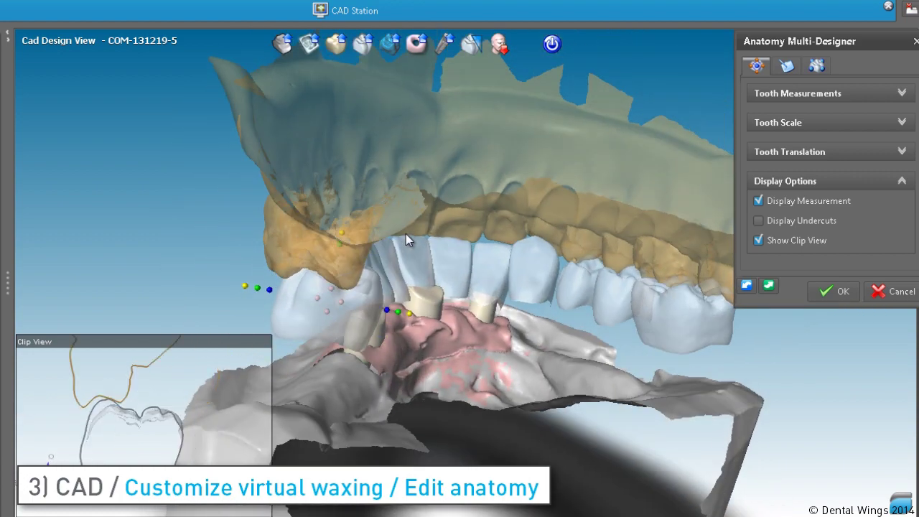
{"action": "left_click_drag", "start_coordinate": [343, 312], "coordinate": [347, 309]}
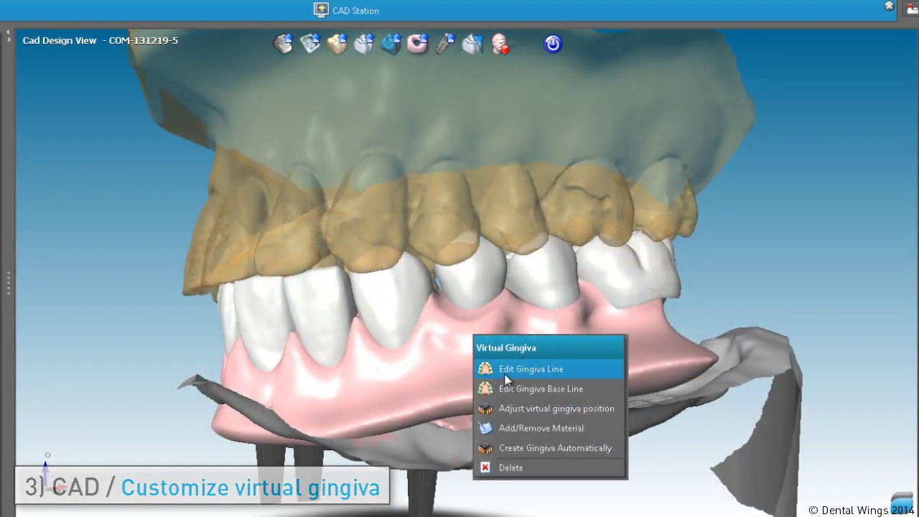
Step: Edit the virtual gingiva line and reshape it along the necks of the lateral teeth
{"action": "left_click", "coordinate": [506, 375]}
{"action": "middle_click_drag", "start_coordinate": [663, 286], "coordinate": [534, 311]}
{"action": "left_click_drag", "start_coordinate": [522, 317], "coordinate": [575, 300]}
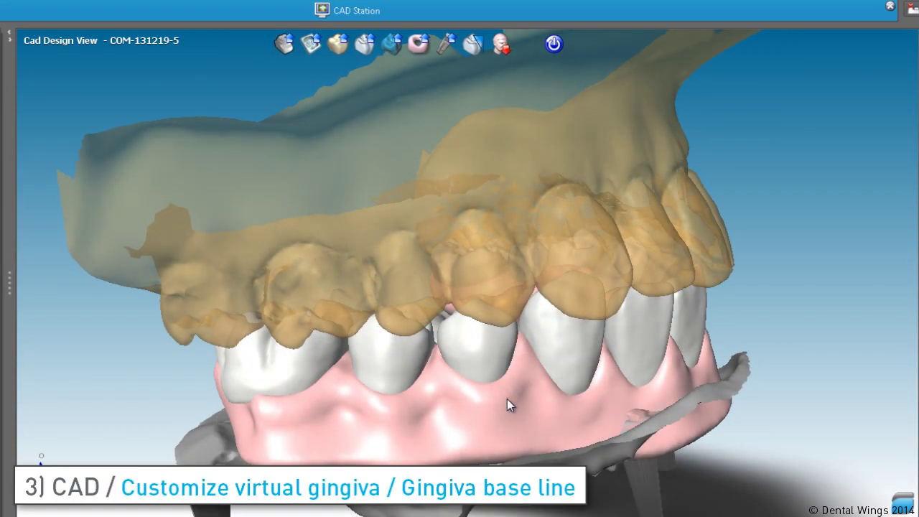
Step: Edit the gingiva base line: clear the existing line and draw a new one around the lower arch on the scanned model
{"action": "right_click", "coordinate": [507, 402]}
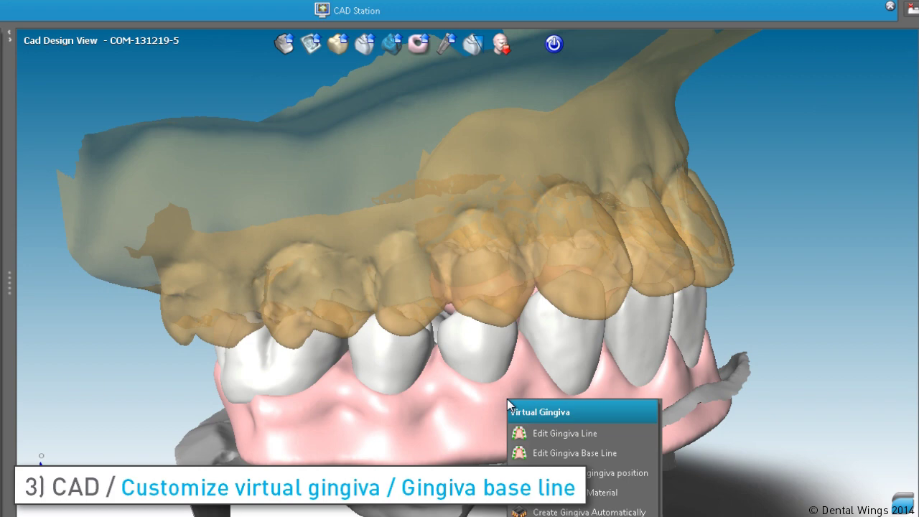
{"action": "left_click", "coordinate": [567, 453]}
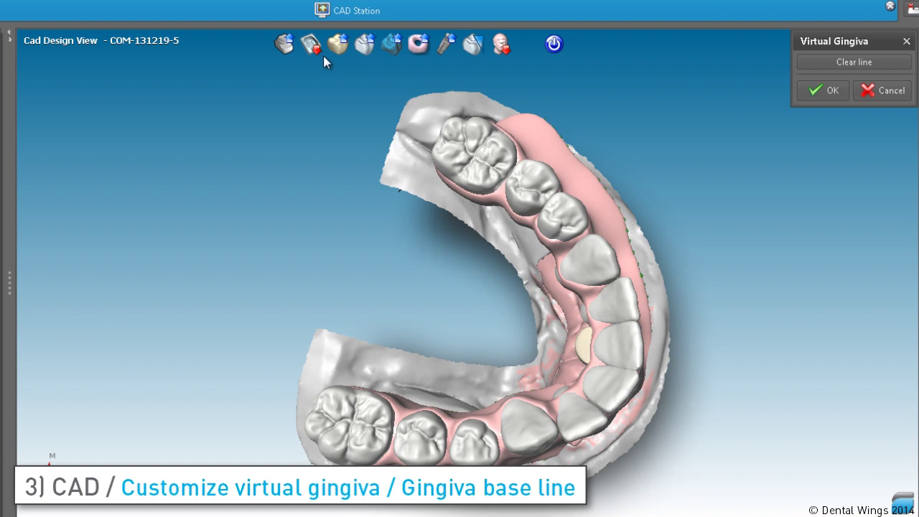
{"action": "left_click", "coordinate": [831, 64]}
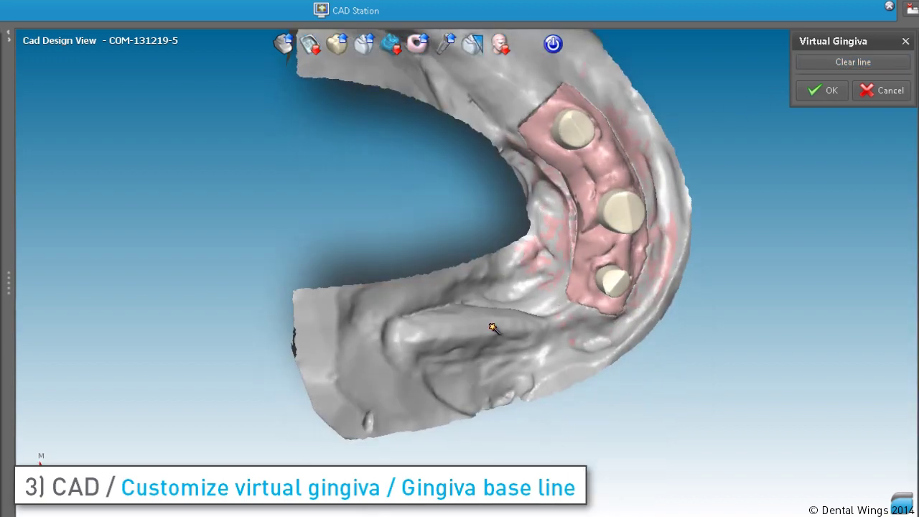
{"action": "right_click_drag", "start_coordinate": [493, 327], "coordinate": [470, 332]}
{"action": "mouse_move", "coordinate": [466, 297]}
{"action": "left_mouse_down"}
{"action": "mouse_move", "coordinate": [399, 316]}
{"action": "mouse_move", "coordinate": [382, 338]}
{"action": "mouse_move", "coordinate": [400, 376]}
{"action": "mouse_move", "coordinate": [438, 400]}
{"action": "mouse_move", "coordinate": [562, 378]}
{"action": "mouse_move", "coordinate": [620, 353]}
{"action": "left_mouse_up"}
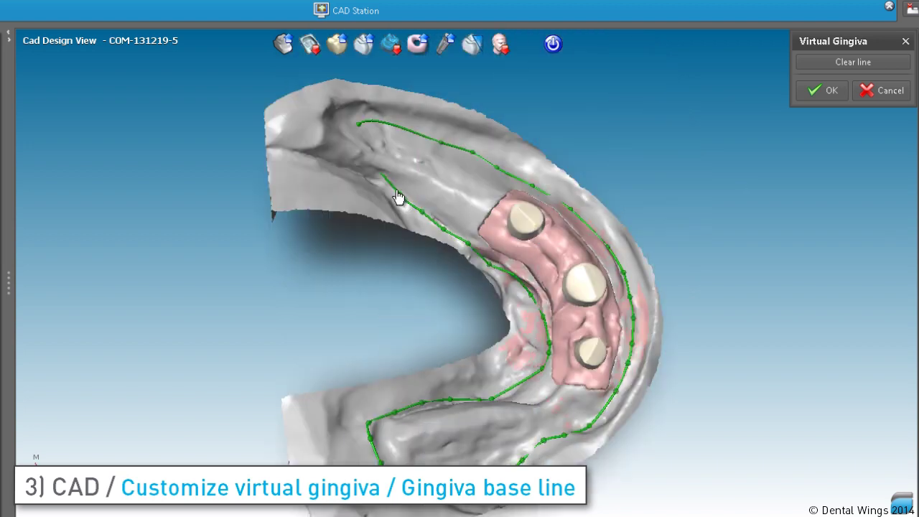
Step: Extend both distal ends of the gingiva base line further back by moving its control points, and accept the line
{"action": "mouse_move", "coordinate": [397, 194]}
{"action": "left_mouse_down"}
{"action": "mouse_move", "coordinate": [353, 177]}
{"action": "mouse_move", "coordinate": [341, 159]}
{"action": "left_mouse_up"}
{"action": "right_click_drag", "start_coordinate": [342, 163], "coordinate": [353, 184]}
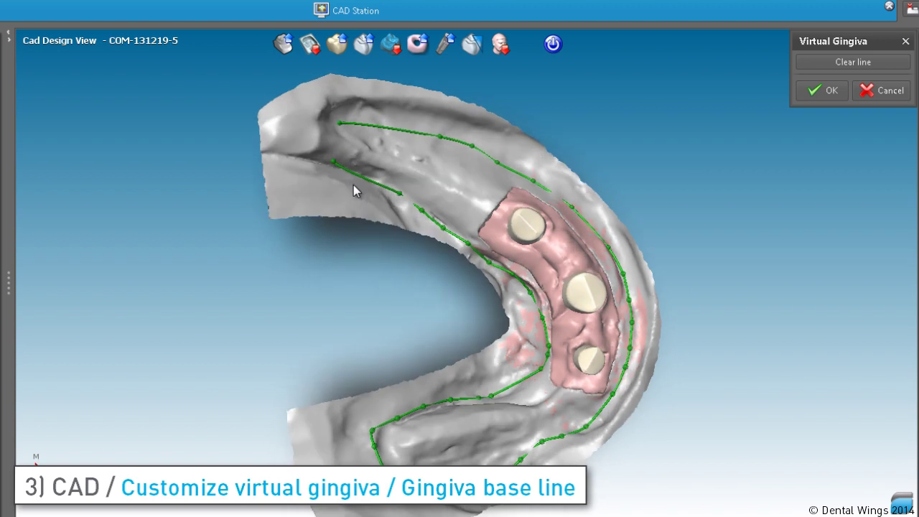
{"action": "right_click_drag", "start_coordinate": [423, 445], "coordinate": [370, 425]}
{"action": "mouse_move", "coordinate": [370, 436]}
{"action": "left_mouse_down"}
{"action": "mouse_move", "coordinate": [332, 436]}
{"action": "mouse_move", "coordinate": [378, 458]}
{"action": "mouse_move", "coordinate": [336, 463]}
{"action": "left_mouse_up"}
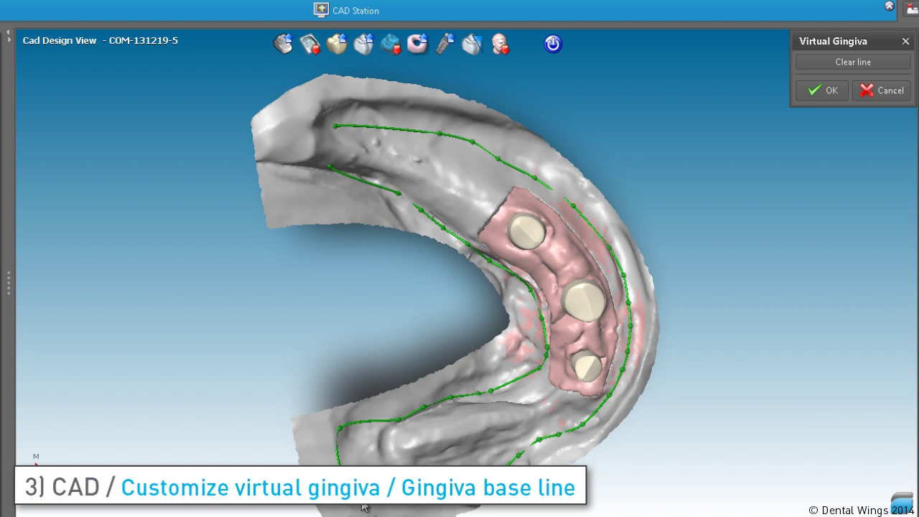
{"action": "scroll", "coordinate": [361, 504], "scroll_direction": "down", "scroll_amount": 3}
{"action": "left_click_drag", "start_coordinate": [443, 447], "coordinate": [440, 450]}
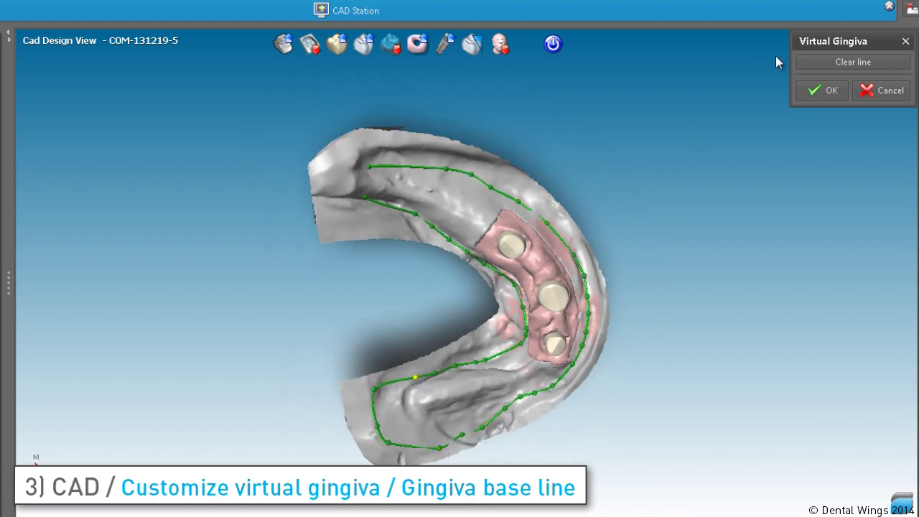
{"action": "left_click", "coordinate": [822, 91]}
Step: Add material to the virtual gingiva on the lingual side of the anterior teeth to cover the exposed abutments
{"action": "right_click_drag", "start_coordinate": [372, 128], "coordinate": [321, 168]}
{"action": "right_click_drag", "start_coordinate": [369, 233], "coordinate": [231, 356]}
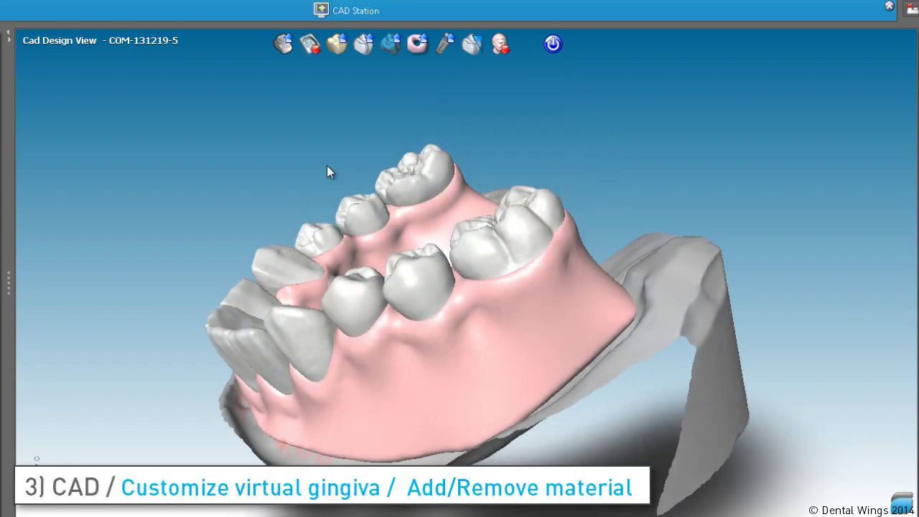
{"action": "right_click_drag", "start_coordinate": [401, 259], "coordinate": [468, 412]}
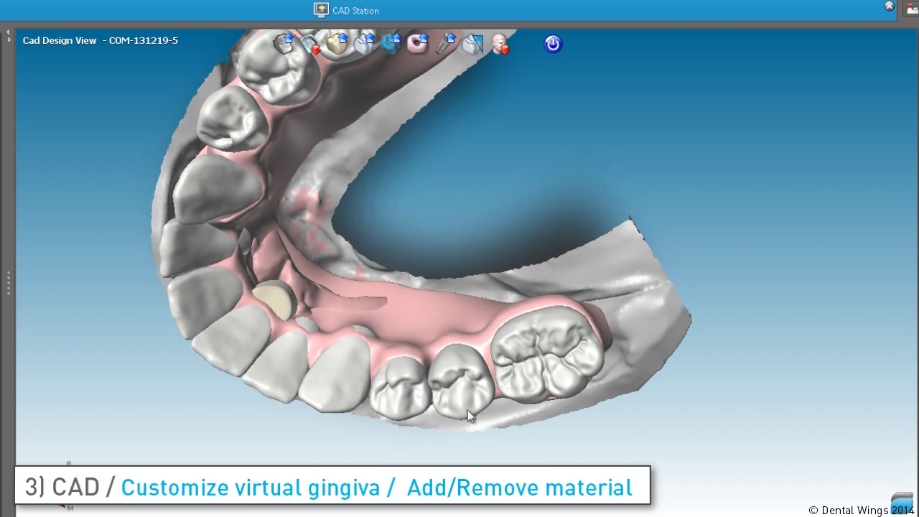
{"action": "right_click", "coordinate": [336, 318]}
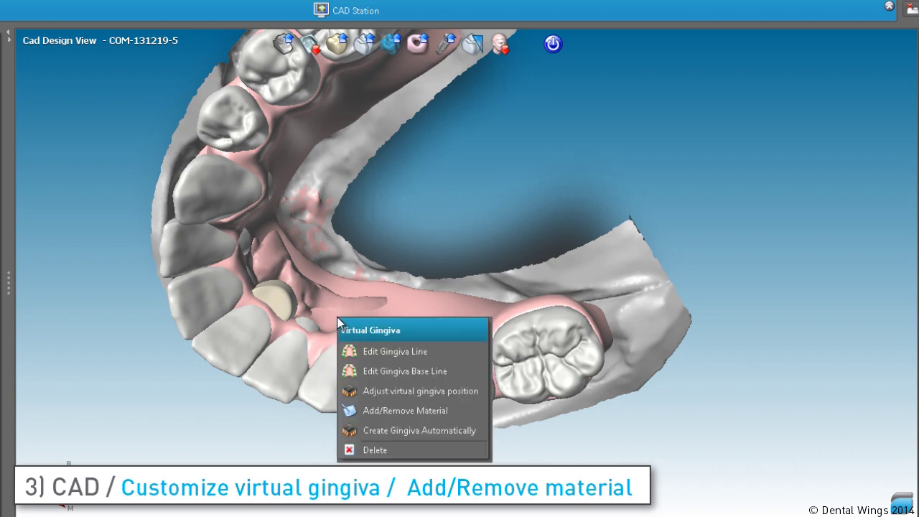
{"action": "left_click", "coordinate": [391, 407]}
{"action": "right_click_drag", "start_coordinate": [318, 304], "coordinate": [273, 310]}
{"action": "scroll", "coordinate": [370, 295], "scroll_direction": "up", "scroll_amount": 5}
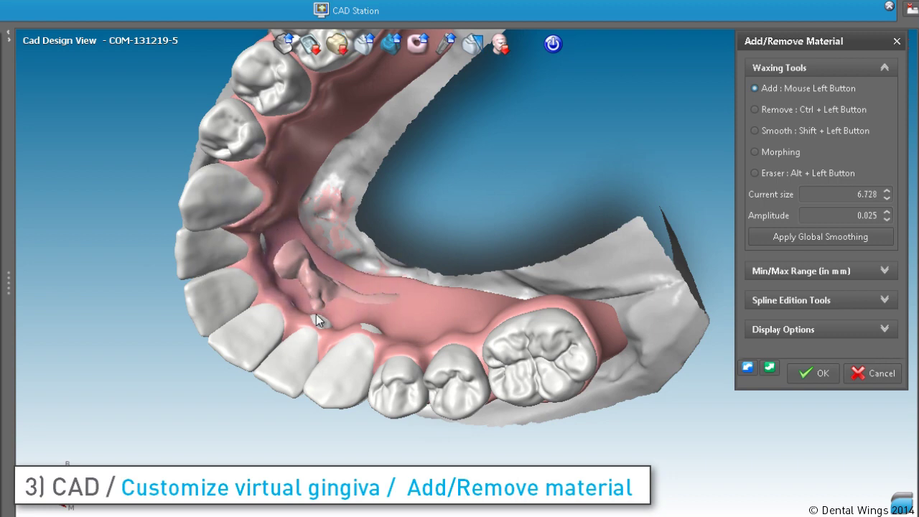
{"action": "right_click_drag", "start_coordinate": [317, 314], "coordinate": [339, 302]}
{"action": "mouse_move", "coordinate": [365, 301]}
{"action": "left_mouse_down"}
{"action": "mouse_move", "coordinate": [381, 291]}
{"action": "mouse_move", "coordinate": [334, 277]}
{"action": "mouse_move", "coordinate": [367, 309]}
{"action": "mouse_move", "coordinate": [370, 296]}
{"action": "mouse_move", "coordinate": [310, 254]}
{"action": "mouse_move", "coordinate": [322, 279]}
{"action": "mouse_move", "coordinate": [392, 294]}
{"action": "mouse_move", "coordinate": [421, 318]}
{"action": "mouse_move", "coordinate": [328, 274]}
{"action": "mouse_move", "coordinate": [312, 250]}
{"action": "mouse_move", "coordinate": [333, 274]}
{"action": "mouse_move", "coordinate": [333, 254]}
{"action": "left_mouse_up"}
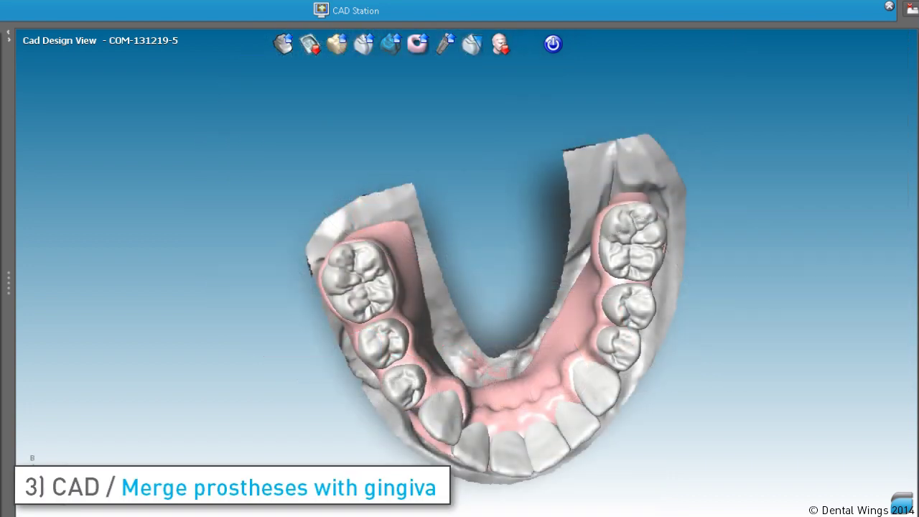
Step: Merge the prostheses with the virtual gingiva and hide the scanned model to show the merged waxing
{"action": "right_click", "coordinate": [570, 424]}
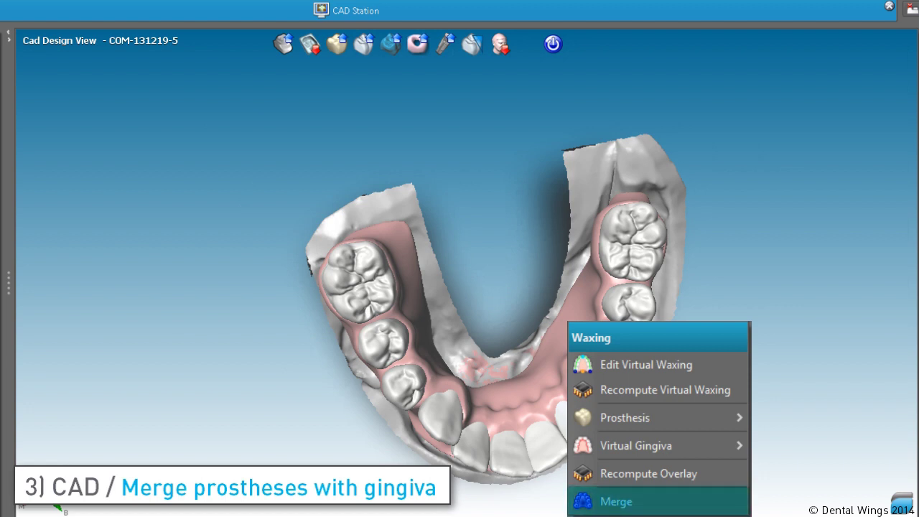
{"action": "left_click", "coordinate": [617, 501]}
{"action": "right_click_drag", "start_coordinate": [413, 451], "coordinate": [428, 293]}
{"action": "left_click_drag", "start_coordinate": [428, 298], "coordinate": [396, 225]}
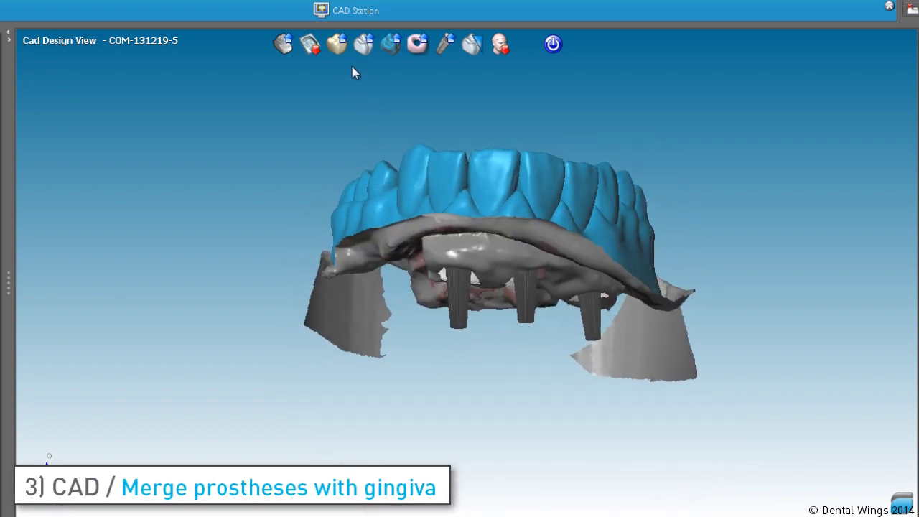
{"action": "left_click", "coordinate": [311, 44]}
{"action": "left_click_drag", "start_coordinate": [360, 166], "coordinate": [436, 358]}
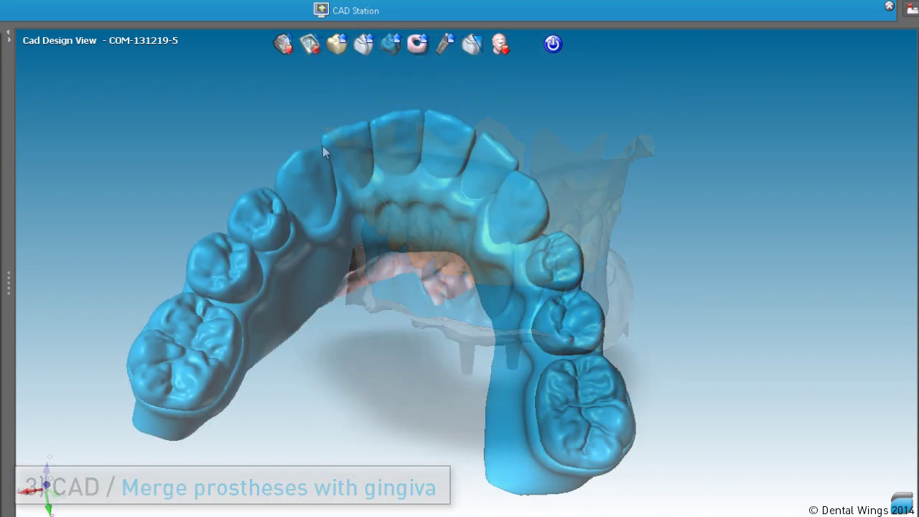
Step: Start an Advanced Dental Band on the merged waxing and draw its closed outline along the lingual side of the anterior teeth
{"action": "right_click", "coordinate": [322, 146]}
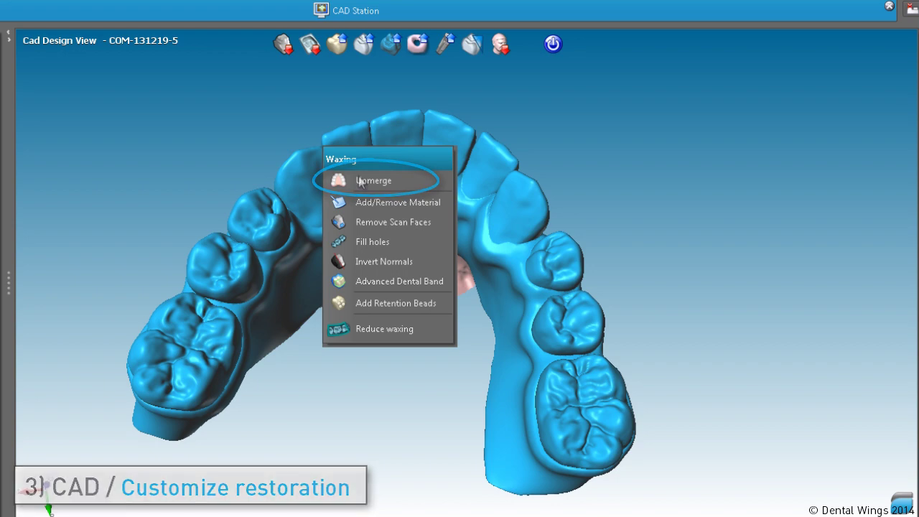
{"action": "left_click", "coordinate": [396, 282]}
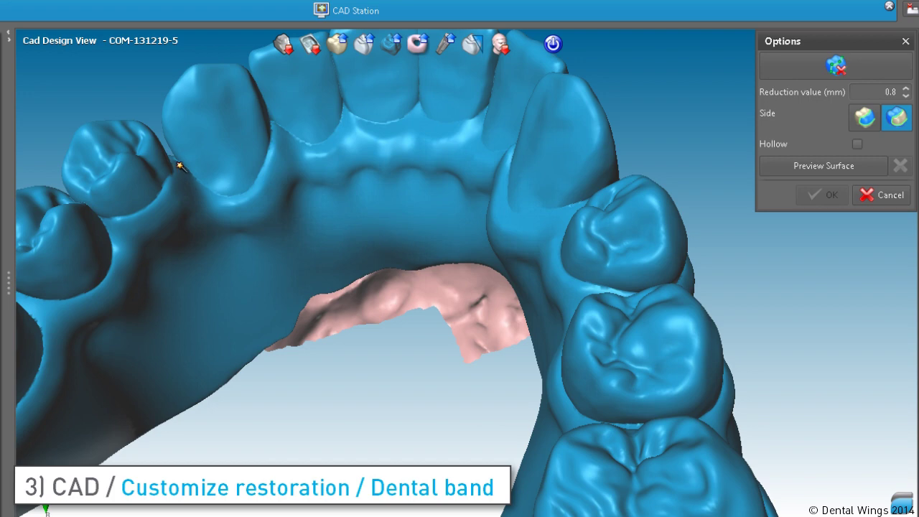
{"action": "mouse_move", "coordinate": [180, 166]}
{"action": "left_mouse_down"}
{"action": "mouse_move", "coordinate": [213, 216]}
{"action": "mouse_move", "coordinate": [269, 252]}
{"action": "mouse_move", "coordinate": [360, 229]}
{"action": "left_mouse_up"}
{"action": "right_click_drag", "start_coordinate": [391, 231], "coordinate": [576, 230]}
{"action": "mouse_move", "coordinate": [387, 245]}
{"action": "left_mouse_down"}
{"action": "mouse_move", "coordinate": [500, 262]}
{"action": "mouse_move", "coordinate": [573, 189]}
{"action": "mouse_move", "coordinate": [499, 134]}
{"action": "mouse_move", "coordinate": [439, 115]}
{"action": "mouse_move", "coordinate": [435, 103]}
{"action": "mouse_move", "coordinate": [362, 84]}
{"action": "left_mouse_up"}
{"action": "right_click_drag", "start_coordinate": [362, 85], "coordinate": [384, 252]}
{"action": "mouse_move", "coordinate": [402, 262]}
{"action": "left_mouse_down"}
{"action": "mouse_move", "coordinate": [339, 256]}
{"action": "mouse_move", "coordinate": [312, 273]}
{"action": "left_mouse_up"}
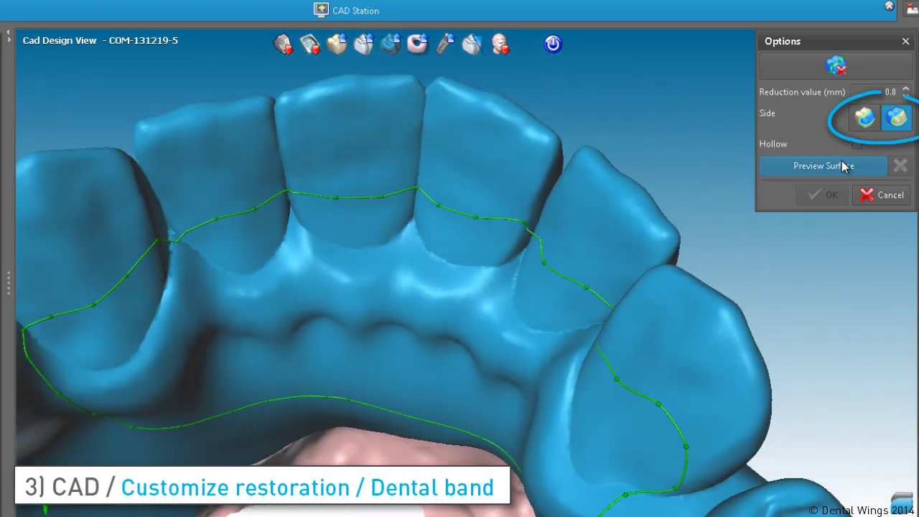
Step: Preview the dental band surface and switch the reduction side to the region inside the outline
{"action": "left_click", "coordinate": [842, 164]}
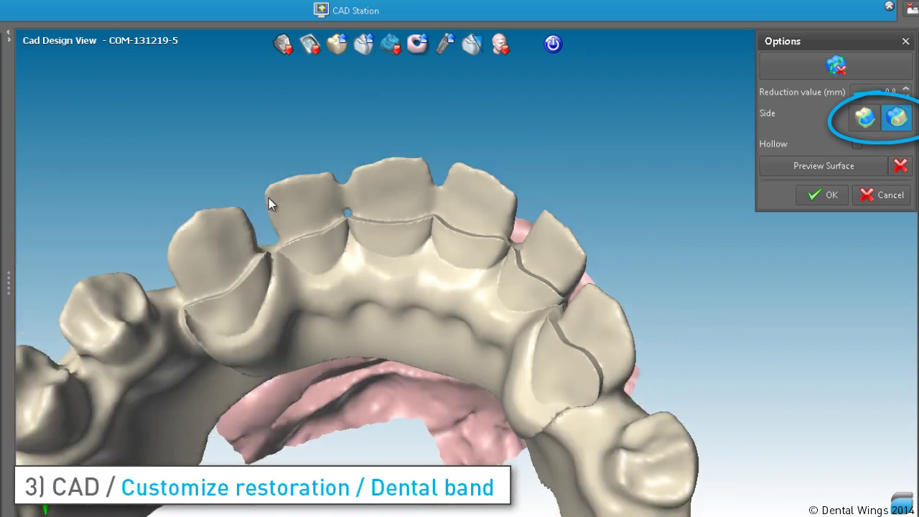
{"action": "right_click_drag", "start_coordinate": [269, 199], "coordinate": [567, 316]}
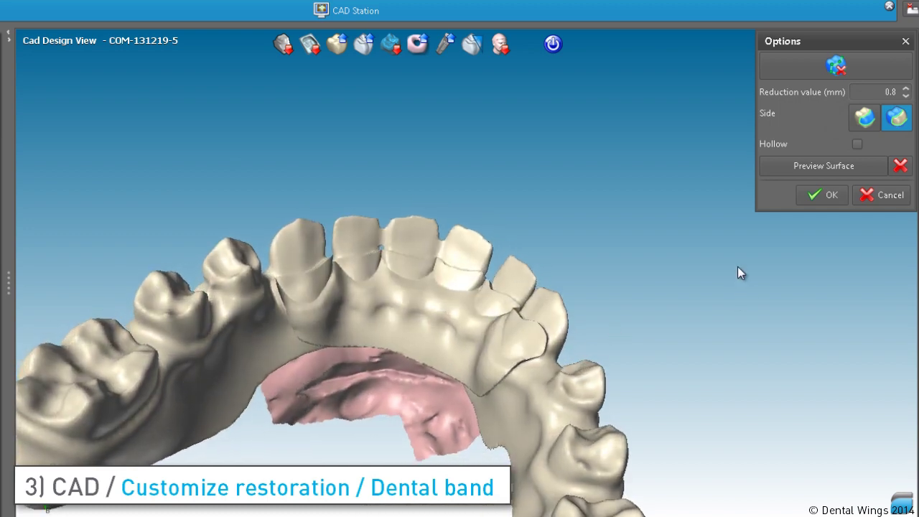
{"action": "left_click", "coordinate": [865, 117]}
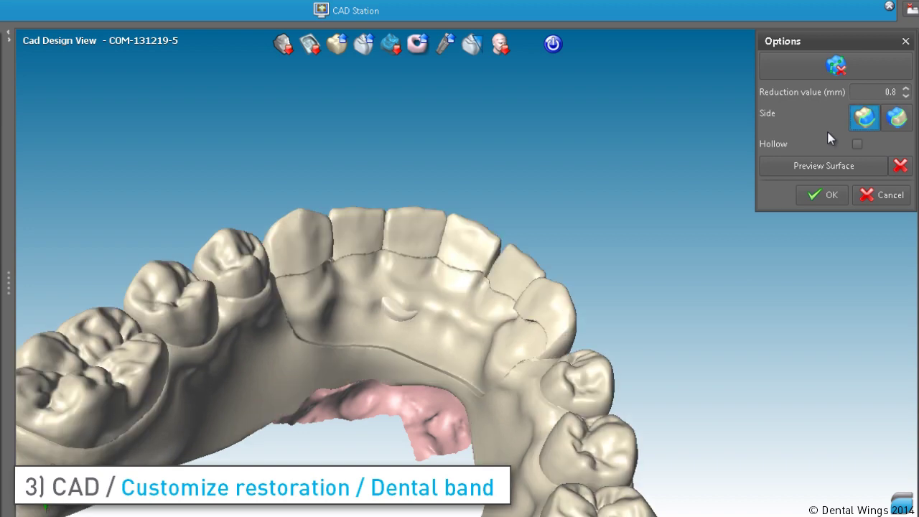
{"action": "right_click_drag", "start_coordinate": [590, 246], "coordinate": [517, 218]}
{"action": "right_click_drag", "start_coordinate": [316, 248], "coordinate": [470, 240]}
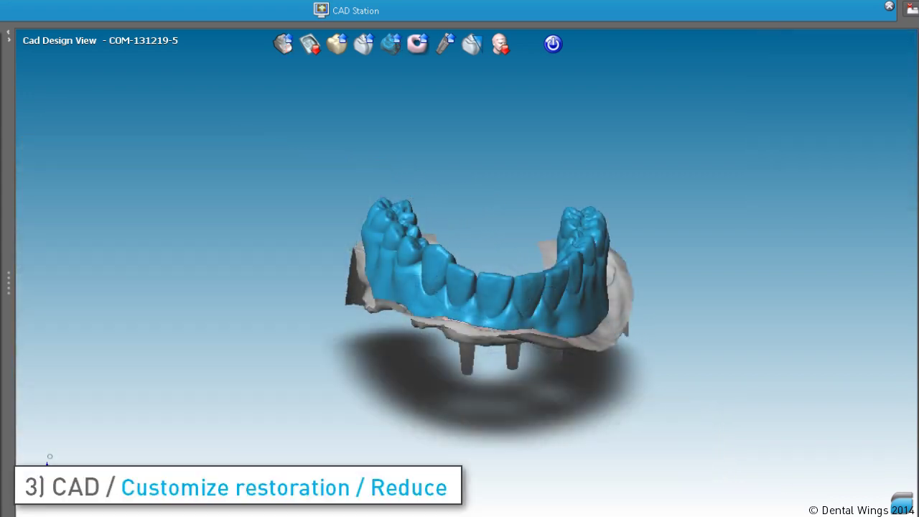
Step: Reduce the merged waxing with a reduction value of 0.8 mm
{"action": "right_click", "coordinate": [459, 280]}
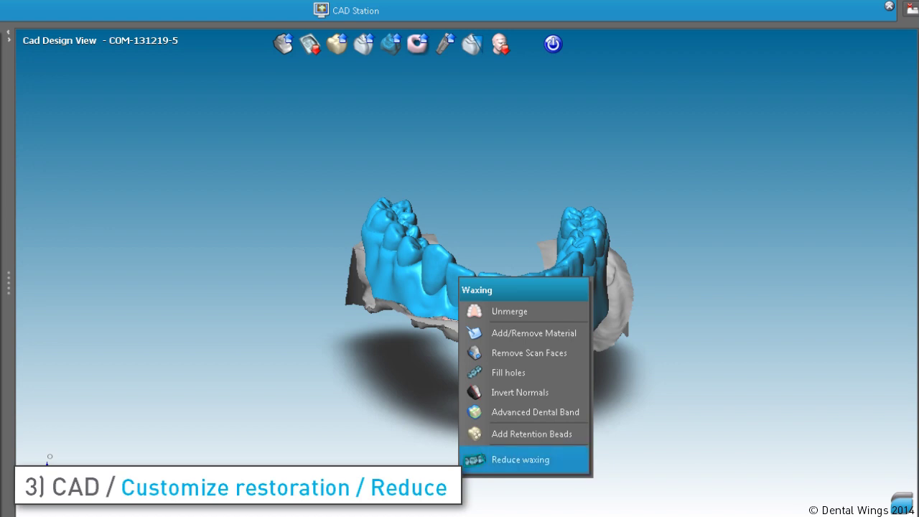
{"action": "left_click", "coordinate": [521, 459]}
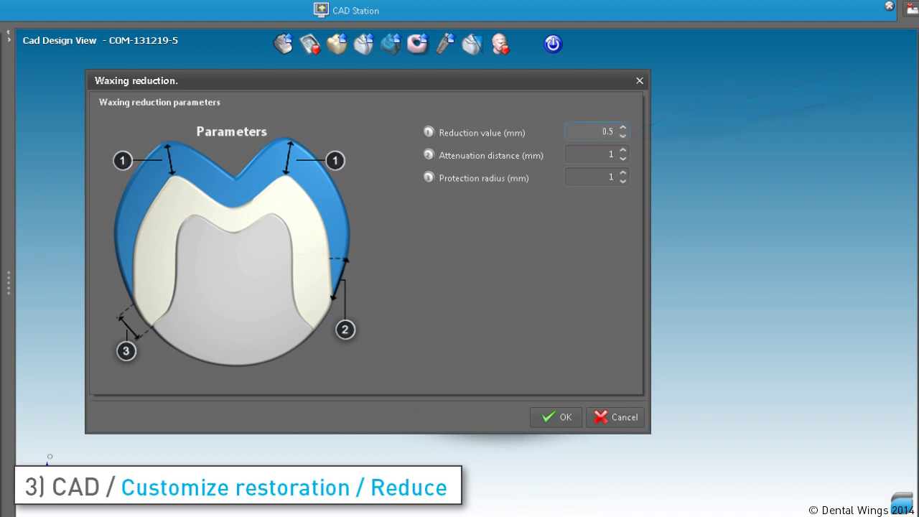
{"action": "key", "text": "Up"}
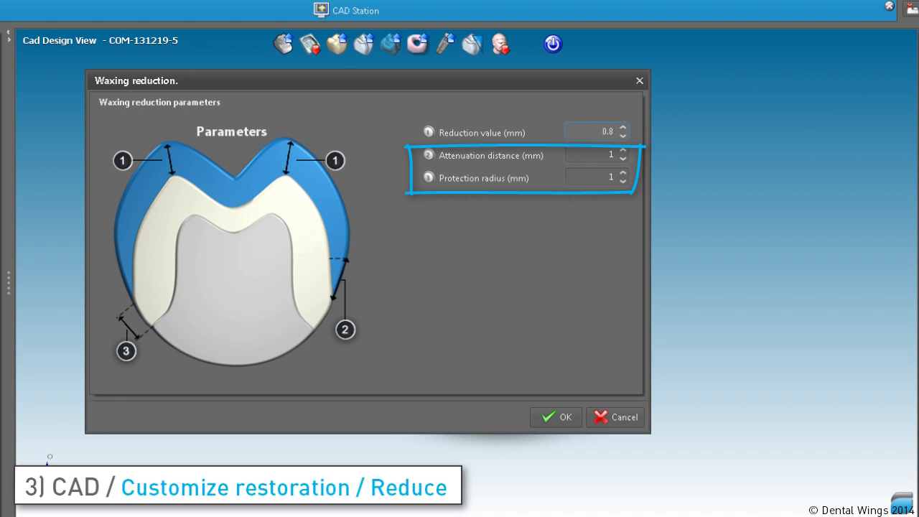
{"action": "left_click", "coordinate": [556, 417]}
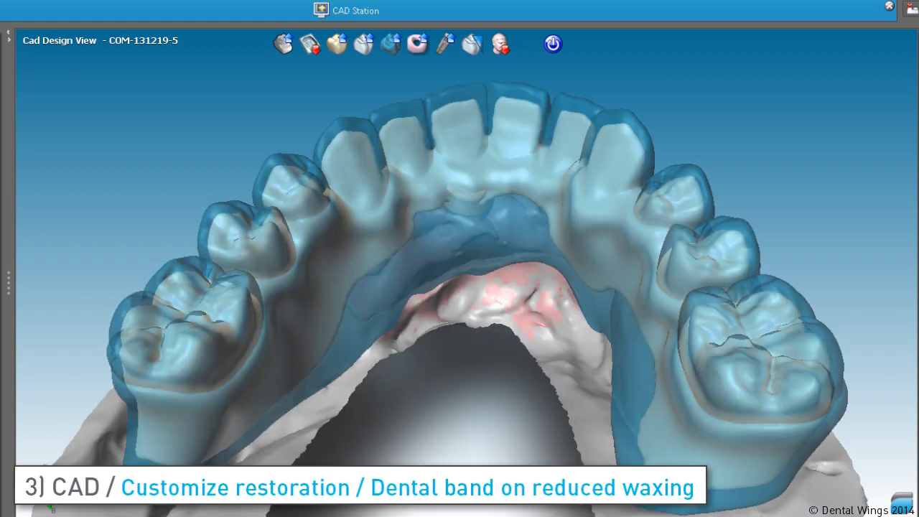
Step: Start a Dental band on the reduced waxing and paint material along its outer gingival margin with a brush size of 2.853
{"action": "right_click", "coordinate": [376, 202]}
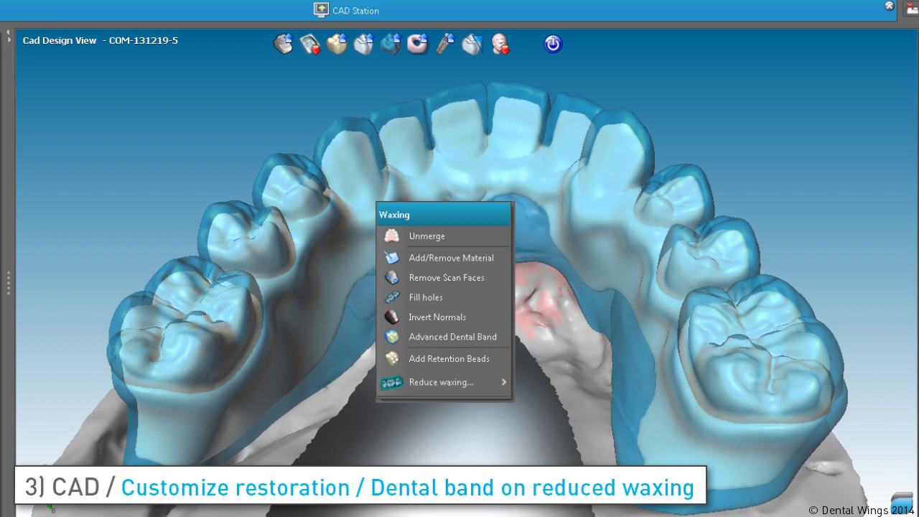
{"action": "mouse_move", "coordinate": [441, 383]}
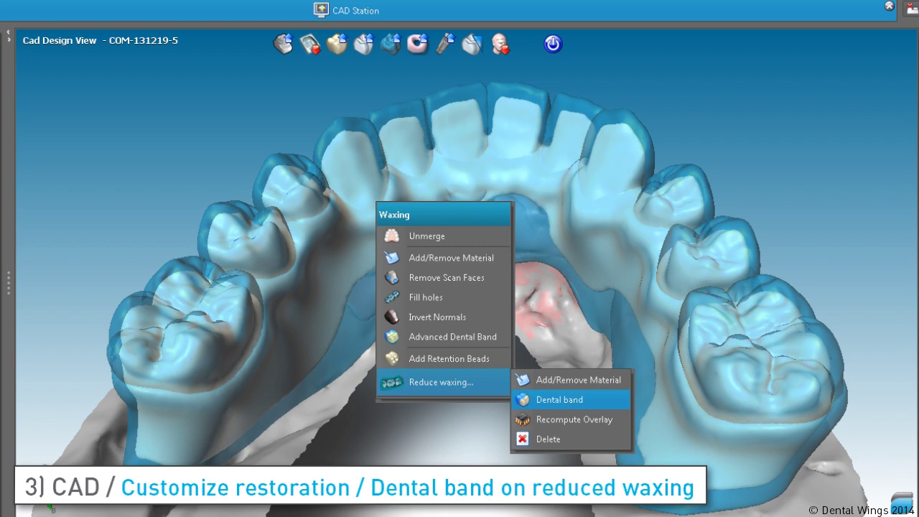
{"action": "left_click", "coordinate": [560, 400]}
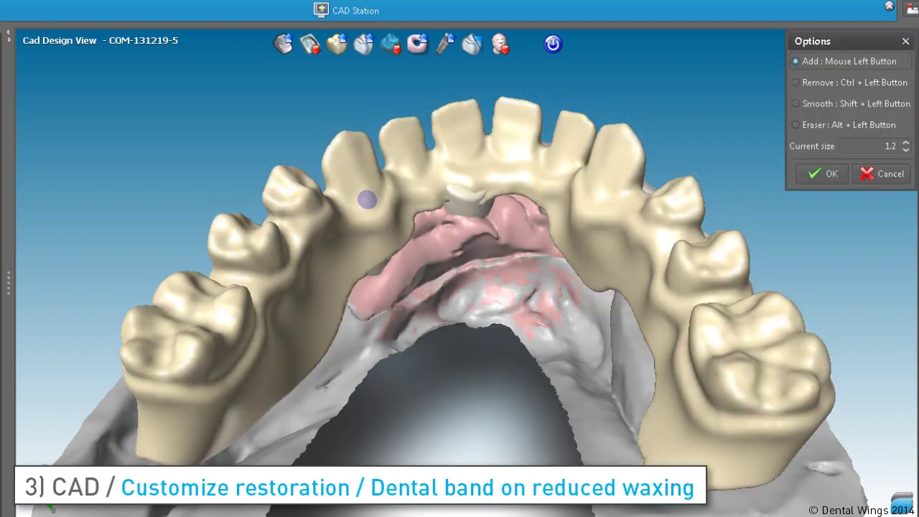
{"action": "scroll", "coordinate": [371, 194], "scroll_direction": "up", "scroll_amount": 4}
{"action": "mouse_move", "coordinate": [374, 195]}
{"action": "right_mouse_down"}
{"action": "mouse_move", "coordinate": [351, 261]}
{"action": "mouse_move", "coordinate": [451, 238]}
{"action": "right_mouse_up"}
{"action": "mouse_move", "coordinate": [455, 219]}
{"action": "left_mouse_down"}
{"action": "mouse_move", "coordinate": [443, 202]}
{"action": "mouse_move", "coordinate": [328, 240]}
{"action": "mouse_move", "coordinate": [244, 309]}
{"action": "mouse_move", "coordinate": [207, 356]}
{"action": "mouse_move", "coordinate": [161, 461]}
{"action": "left_mouse_up"}
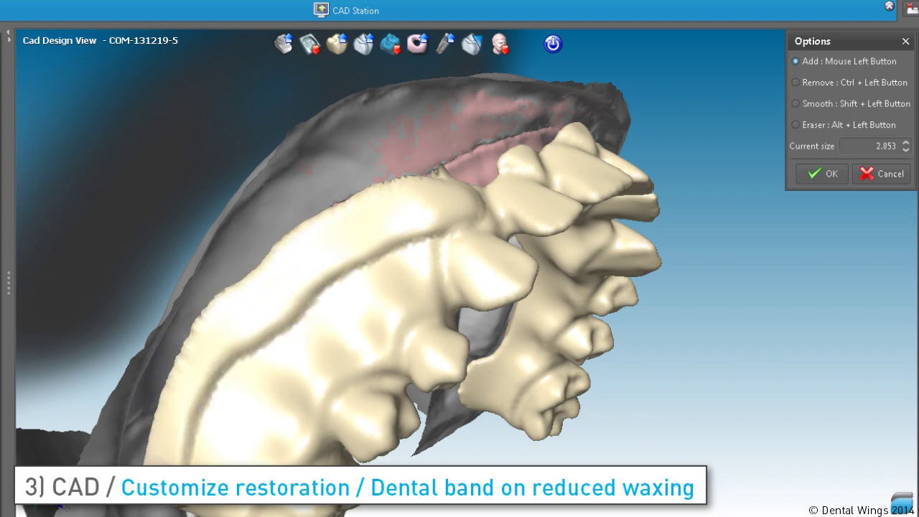
Step: Paint the dental band along the lingual side of the anterior teeth on the reduced waxing with a brush size of 1.772
{"action": "right_click_drag", "start_coordinate": [338, 496], "coordinate": [223, 388]}
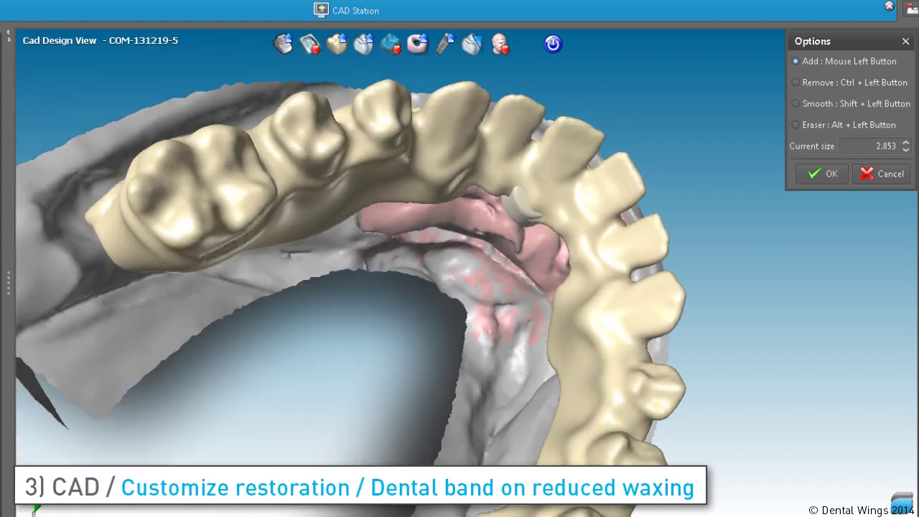
{"action": "left_click_drag", "start_coordinate": [314, 218], "coordinate": [348, 214]}
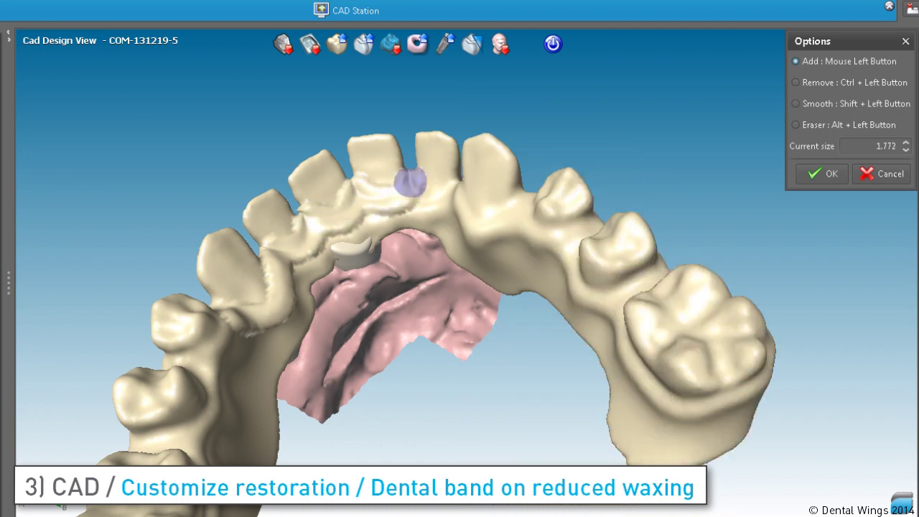
{"action": "right_click_drag", "start_coordinate": [443, 216], "coordinate": [466, 212]}
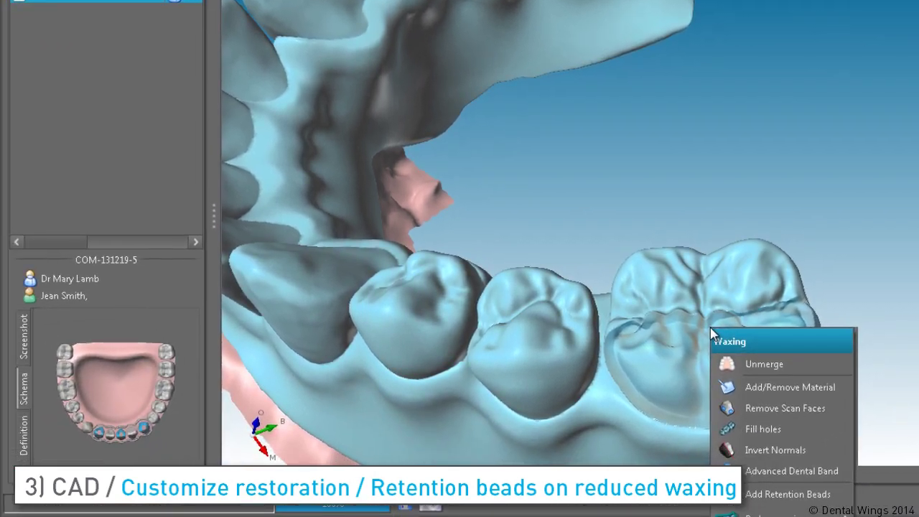
Step: Add retention beads with a 0.2 mm radius and 1 mm active area over the cut-back surface of the reduced molar
{"action": "left_click", "coordinate": [823, 506]}
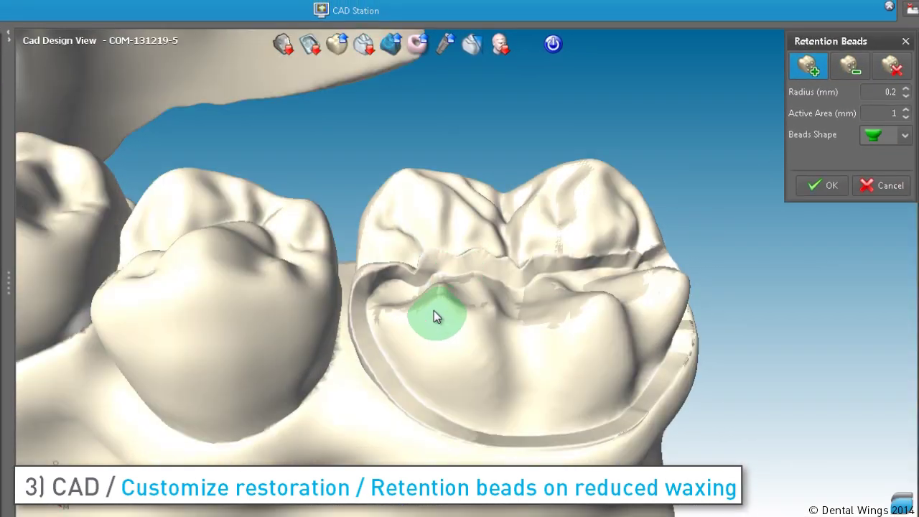
{"action": "mouse_move", "coordinate": [434, 316]}
{"action": "left_mouse_down"}
{"action": "mouse_move", "coordinate": [430, 327]}
{"action": "mouse_move", "coordinate": [491, 341]}
{"action": "mouse_move", "coordinate": [589, 339]}
{"action": "mouse_move", "coordinate": [657, 291]}
{"action": "mouse_move", "coordinate": [640, 337]}
{"action": "mouse_move", "coordinate": [567, 388]}
{"action": "mouse_move", "coordinate": [457, 383]}
{"action": "mouse_move", "coordinate": [402, 325]}
{"action": "mouse_move", "coordinate": [398, 300]}
{"action": "mouse_move", "coordinate": [420, 302]}
{"action": "left_mouse_up"}
{"action": "right_click_drag", "start_coordinate": [420, 301], "coordinate": [456, 418]}
{"action": "mouse_move", "coordinate": [456, 419]}
{"action": "left_mouse_down"}
{"action": "mouse_move", "coordinate": [540, 415]}
{"action": "mouse_move", "coordinate": [625, 384]}
{"action": "mouse_move", "coordinate": [668, 384]}
{"action": "mouse_move", "coordinate": [540, 460]}
{"action": "left_mouse_up"}
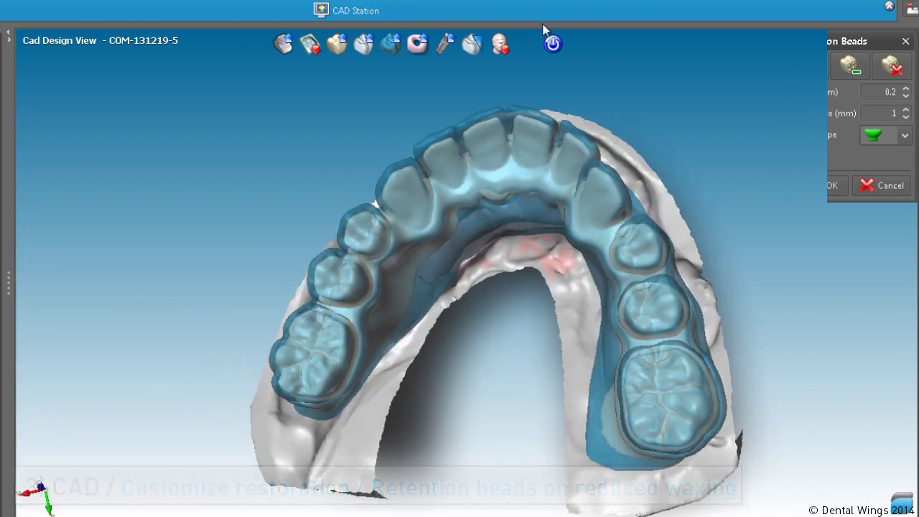
Step: Route the order forward to merge the restoration surfaces
{"action": "left_click", "coordinate": [553, 44]}
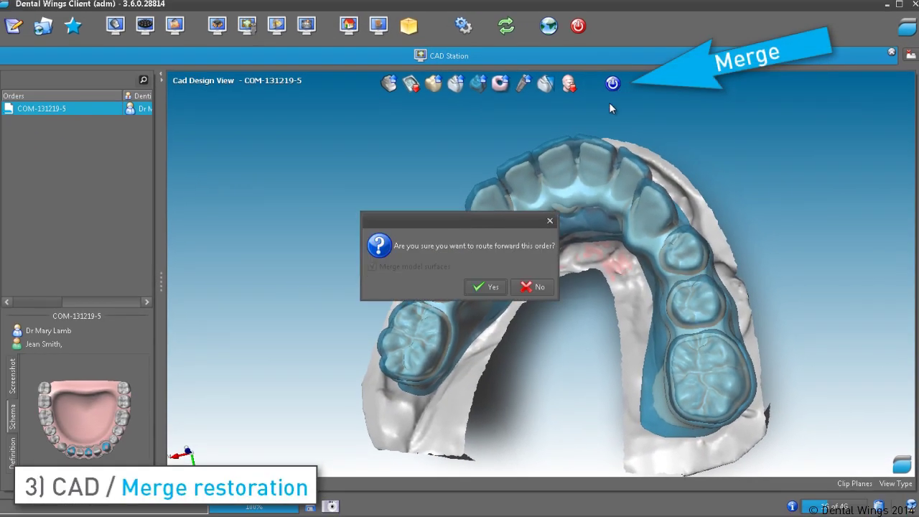
{"action": "left_click", "coordinate": [485, 286]}
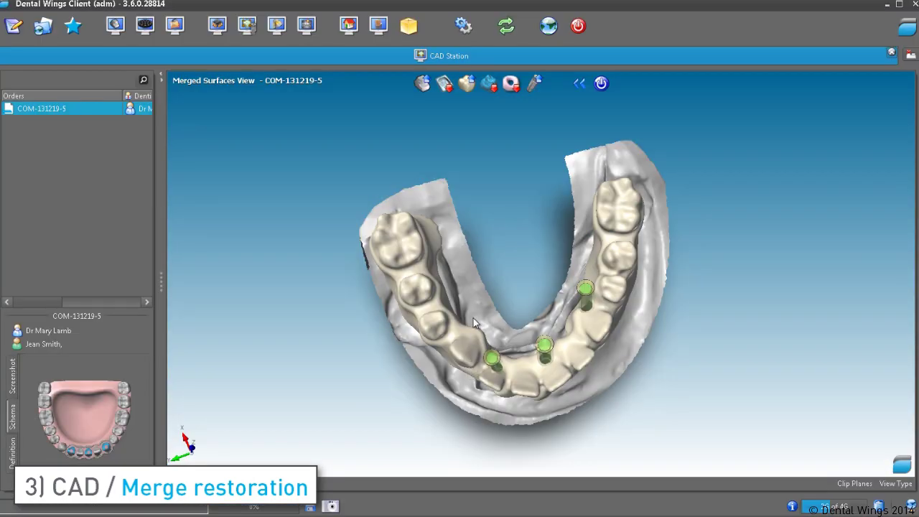
Step: Hide the implant pins and the scanned model, and examine the merged bridge and its abutment connections from the front and below
{"action": "left_click", "coordinate": [528, 86]}
{"action": "right_click_drag", "start_coordinate": [599, 342], "coordinate": [600, 288]}
{"action": "right_click_drag", "start_coordinate": [594, 311], "coordinate": [575, 266]}
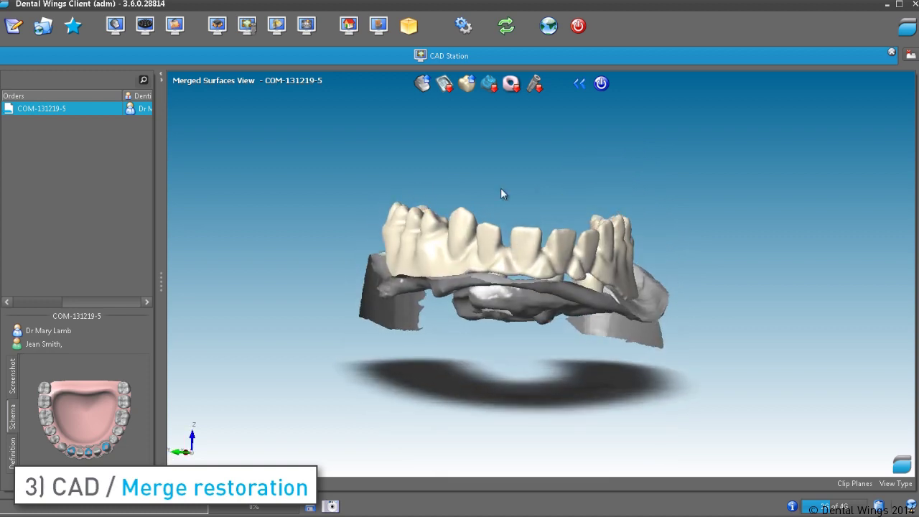
{"action": "left_click", "coordinate": [424, 85]}
{"action": "right_click_drag", "start_coordinate": [506, 299], "coordinate": [578, 381]}
{"action": "left_click_drag", "start_coordinate": [577, 385], "coordinate": [568, 404]}
{"action": "left_click_drag", "start_coordinate": [653, 314], "coordinate": [513, 226]}
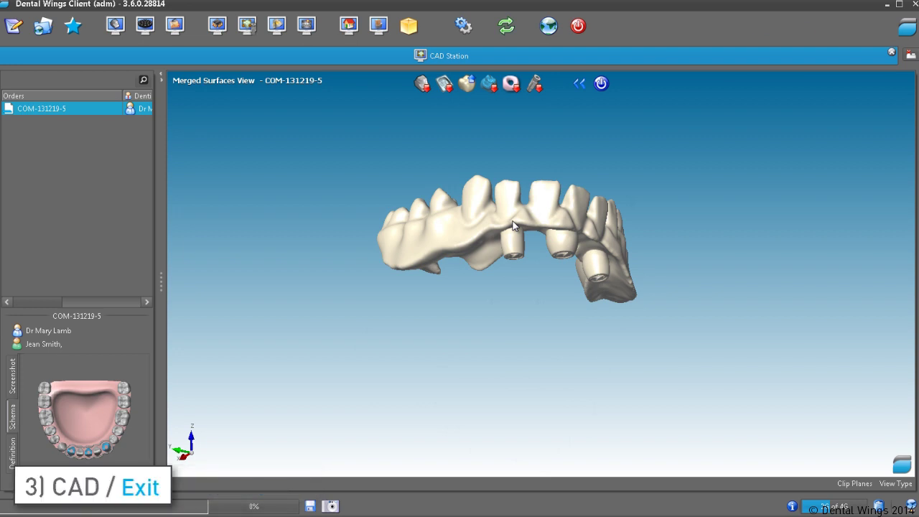